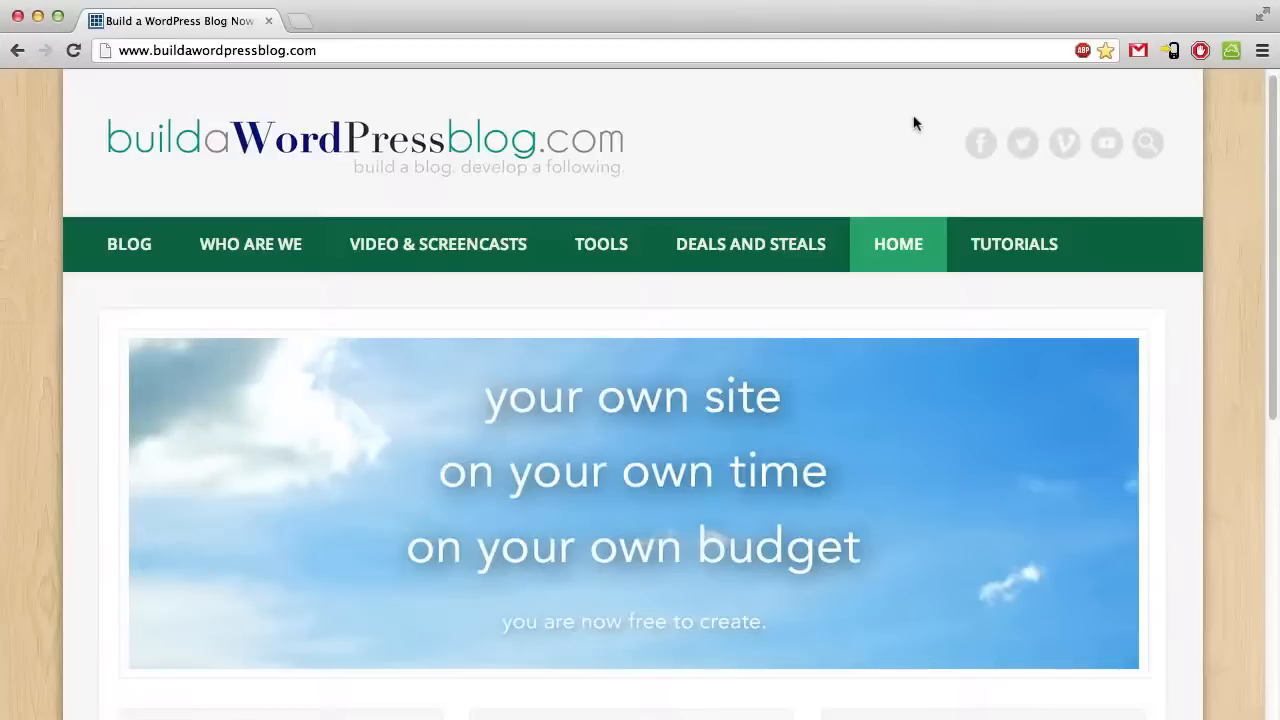
- Append /go to the blog's address to load the Bluehost home page
{"action": "left_click", "coordinate": [645, 52]}
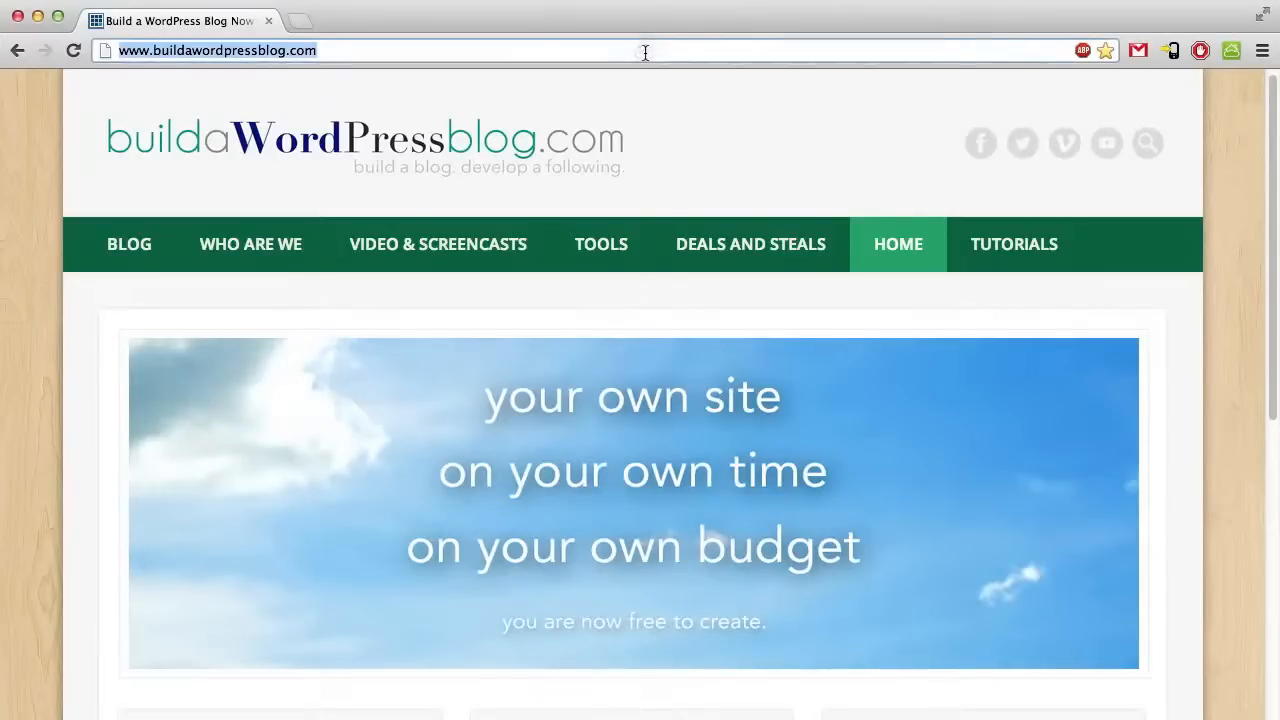
{"action": "key", "text": "Right"}
{"action": "type", "text": "/go"}
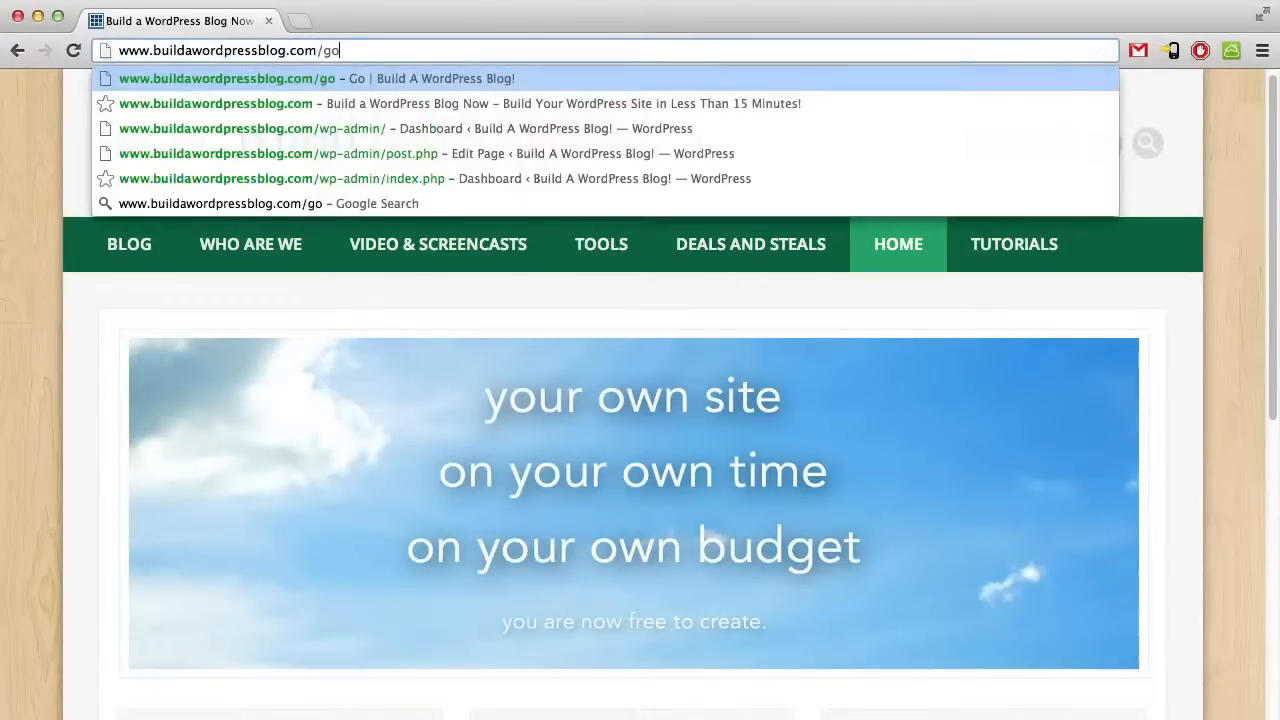
{"action": "key", "text": "Return"}
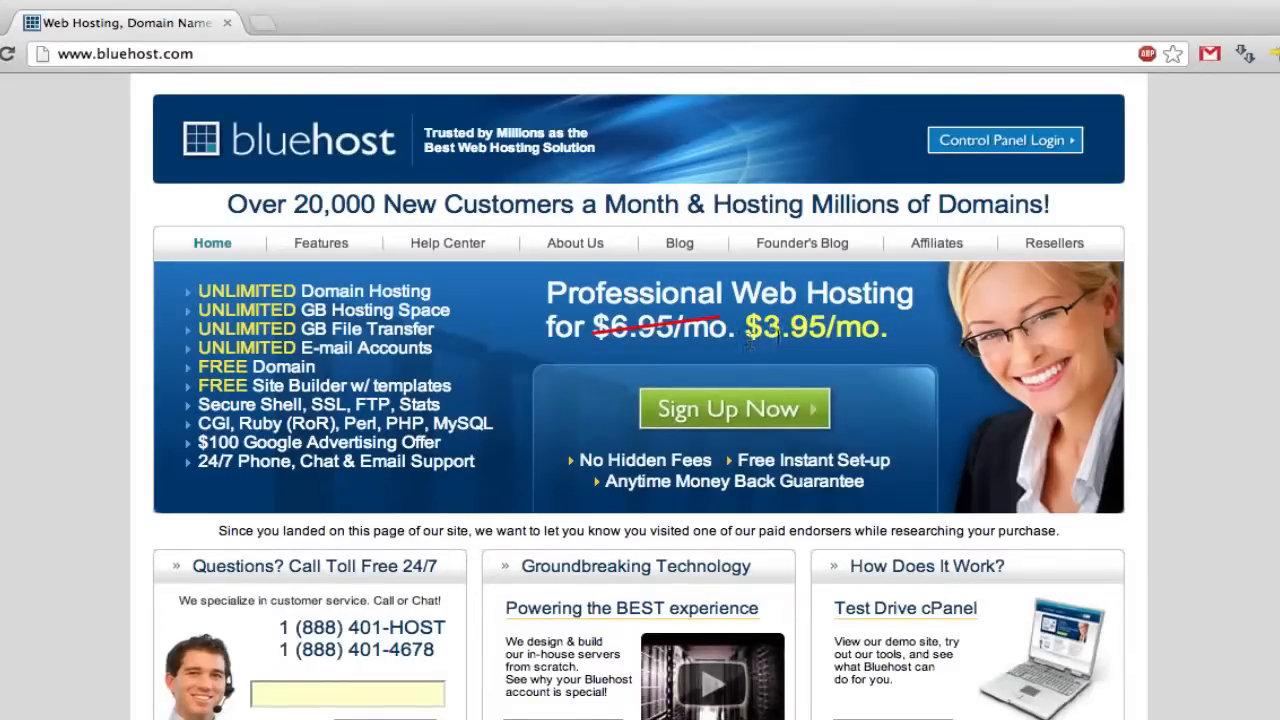
- Start the hosting sign-up with the new domain thedirectorsblog.com and check its availability
{"action": "left_click", "coordinate": [749, 404]}
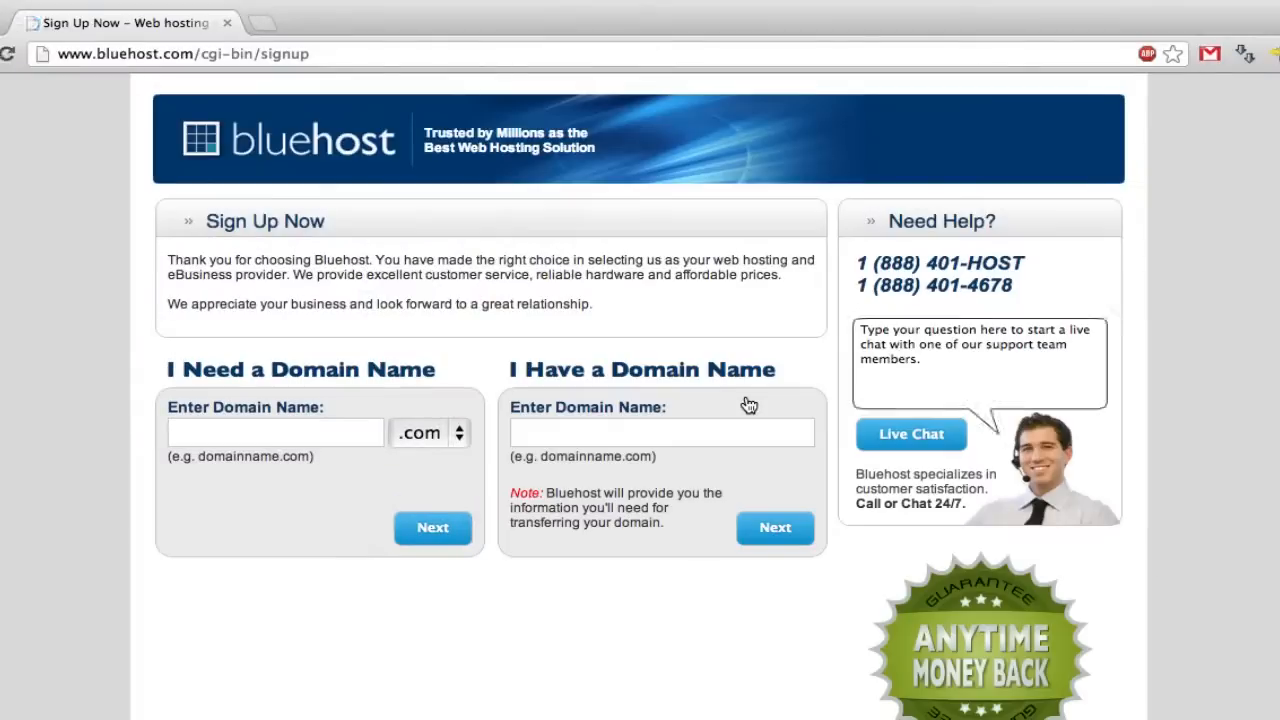
{"action": "left_click", "coordinate": [290, 428]}
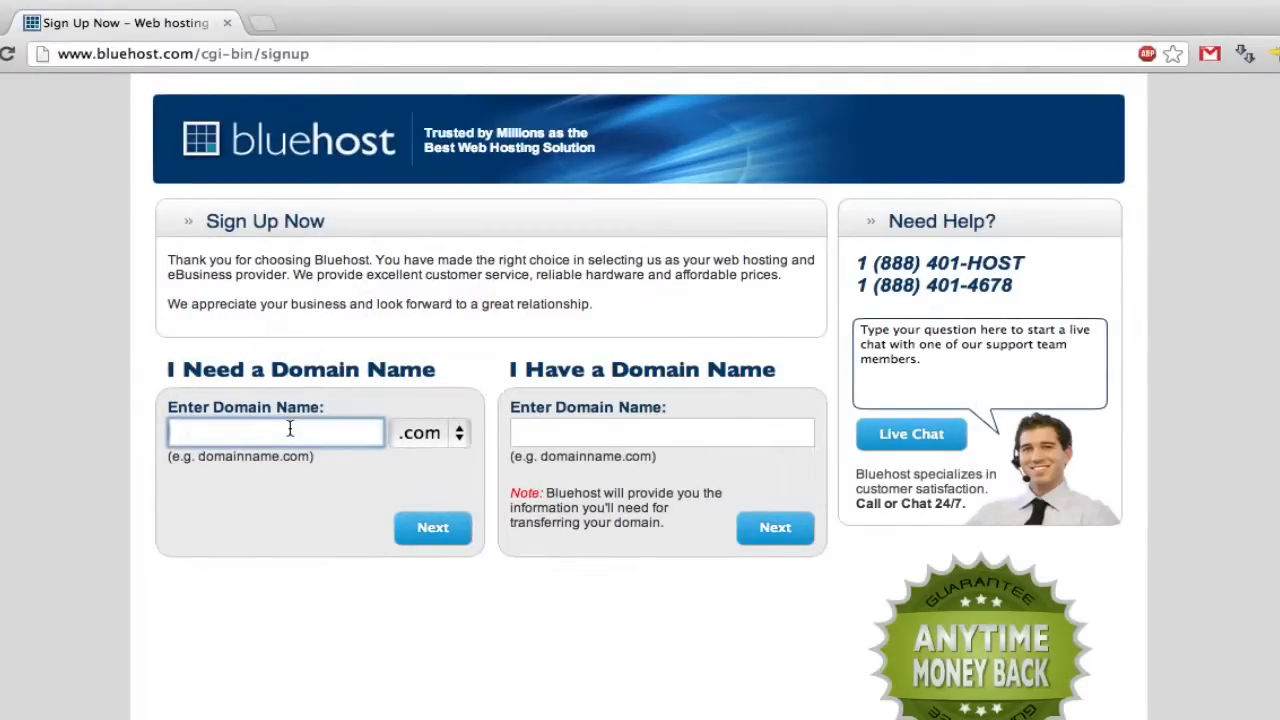
{"action": "type", "text": "thedirector's"}
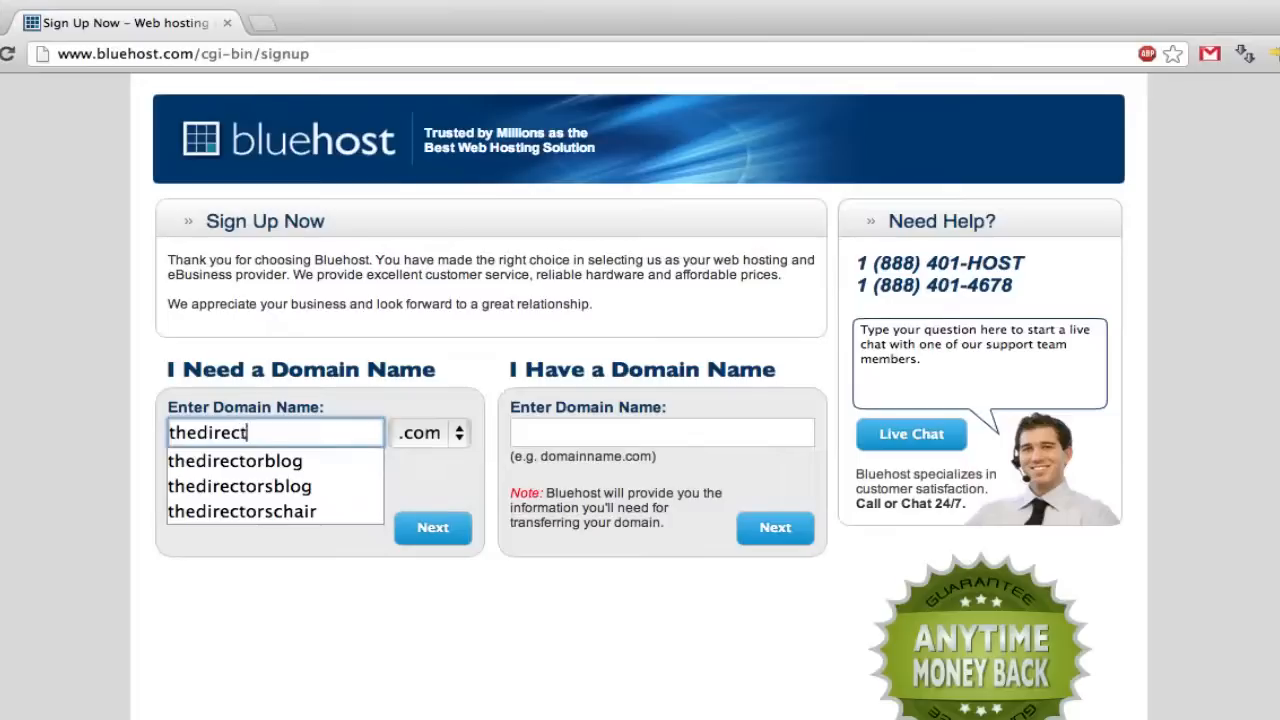
{"action": "key", "text": "BackSpace"}
{"action": "key", "text": "BackSpace"}
{"action": "type", "text": "sblog."}
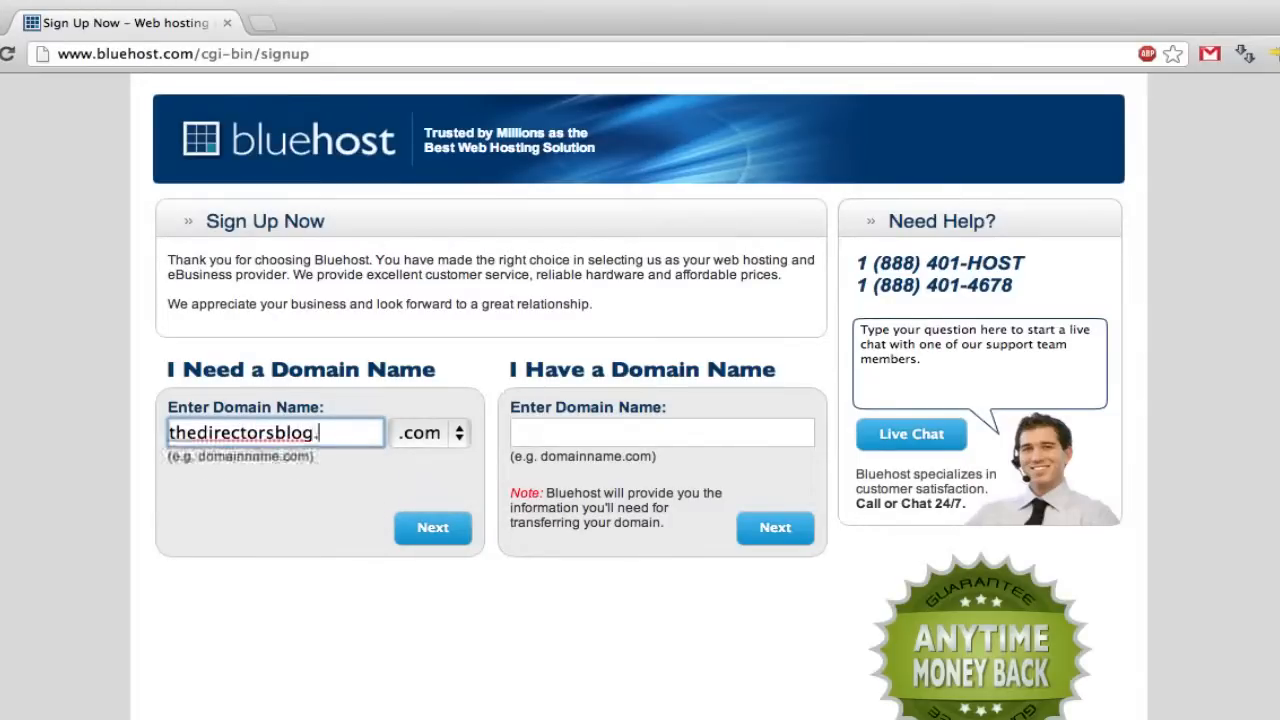
{"action": "key", "text": "BackSpace"}
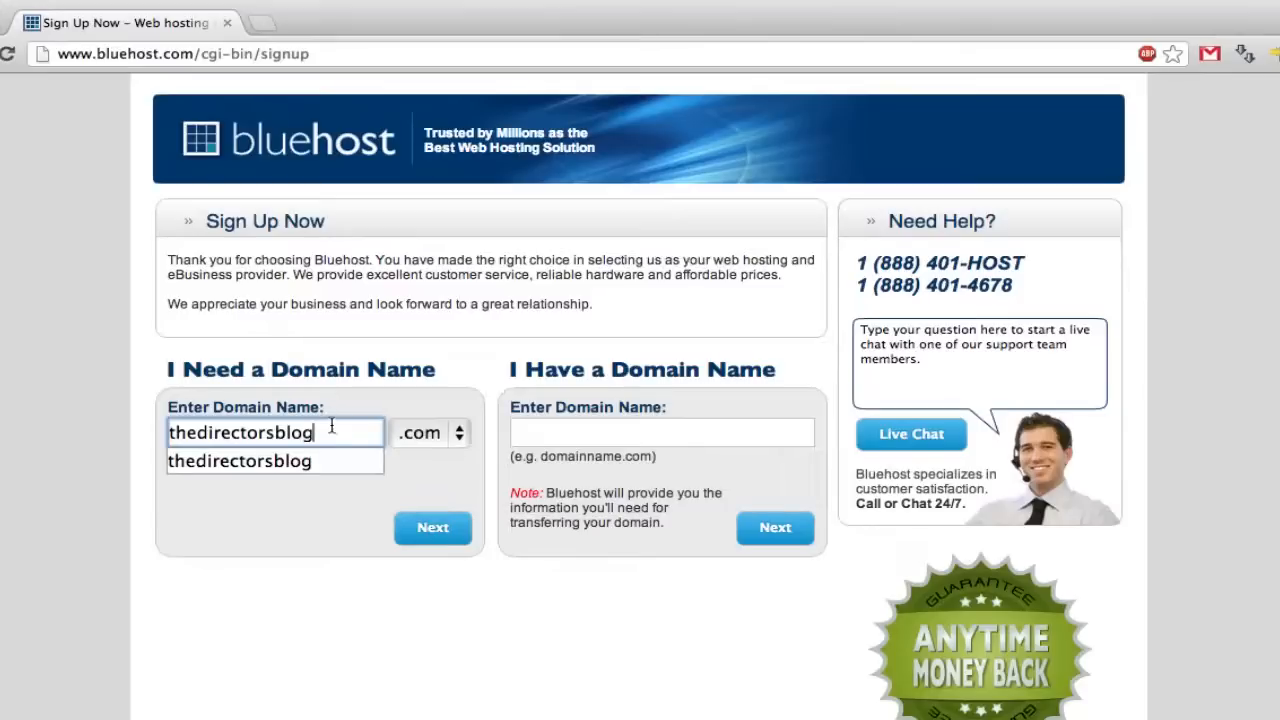
{"action": "left_click", "coordinate": [459, 483]}
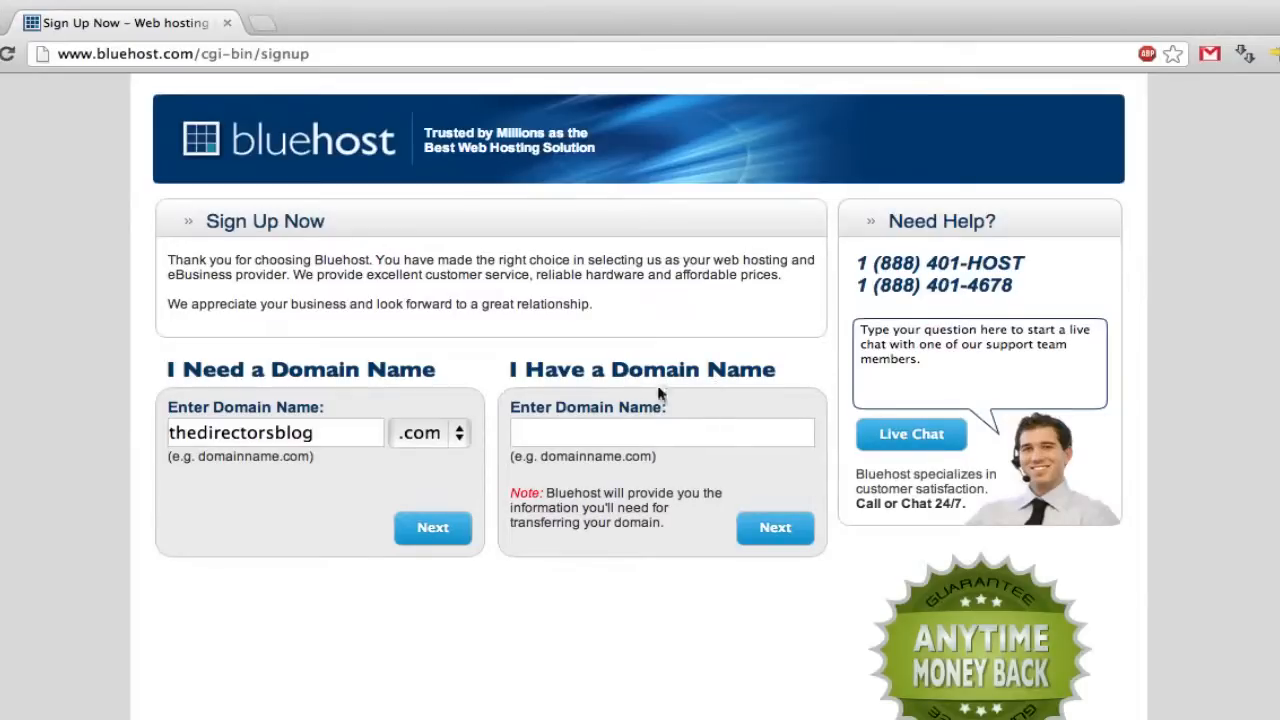
{"action": "left_click", "coordinate": [433, 522]}
{"action": "left_click", "coordinate": [435, 535]}
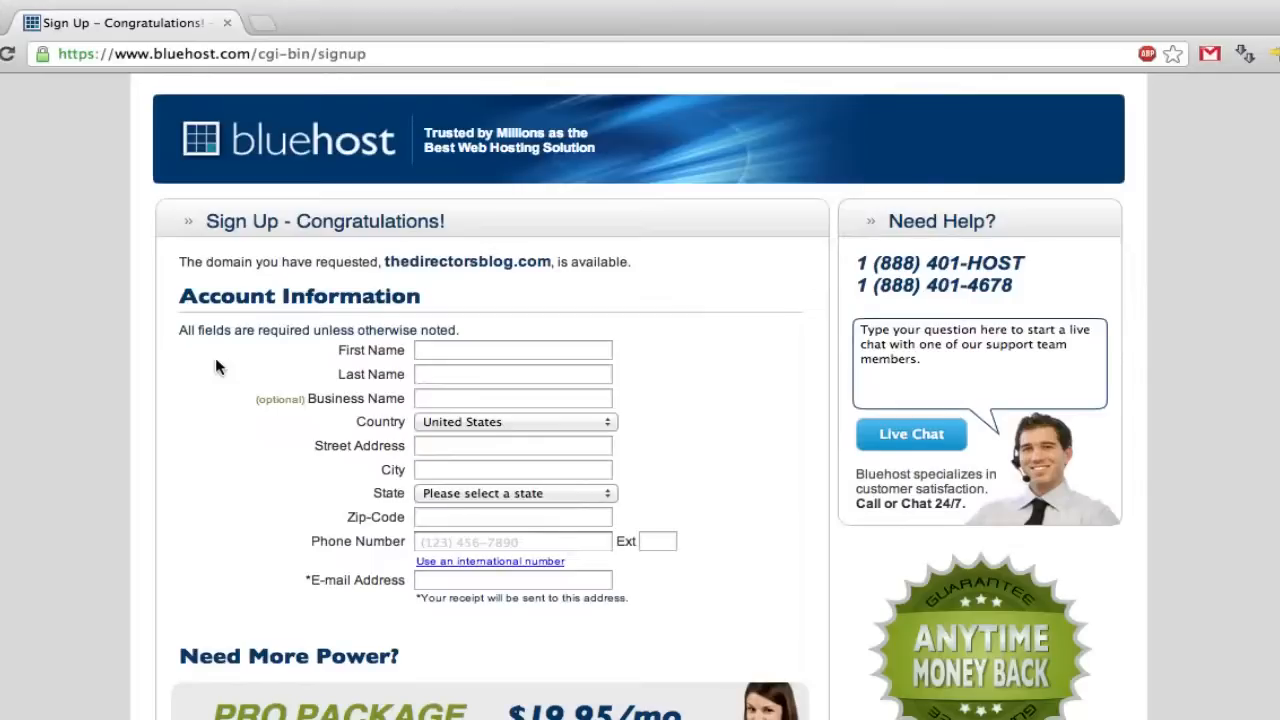
- Fill in the account holder's first name, autofilled contact details and business name
{"action": "left_click", "coordinate": [453, 348]}
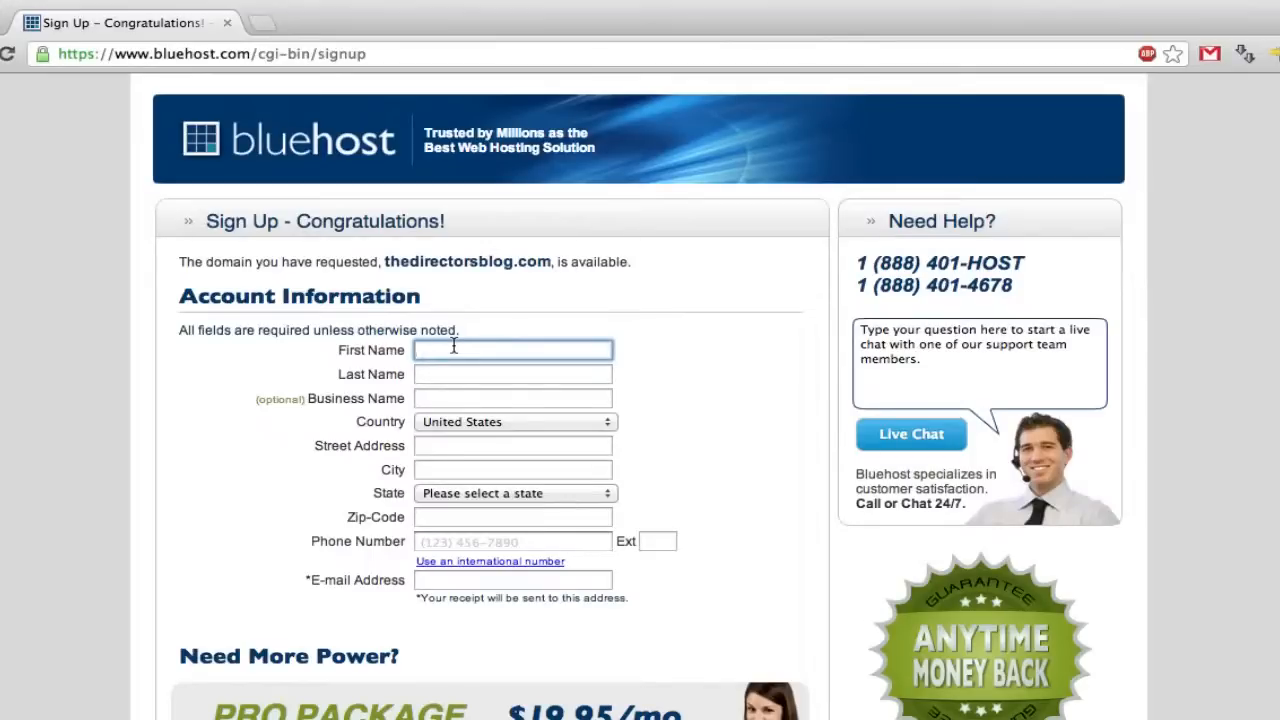
{"action": "type", "text": "Jonathan"}
{"action": "left_click", "coordinate": [480, 414]}
{"action": "left_click", "coordinate": [481, 400]}
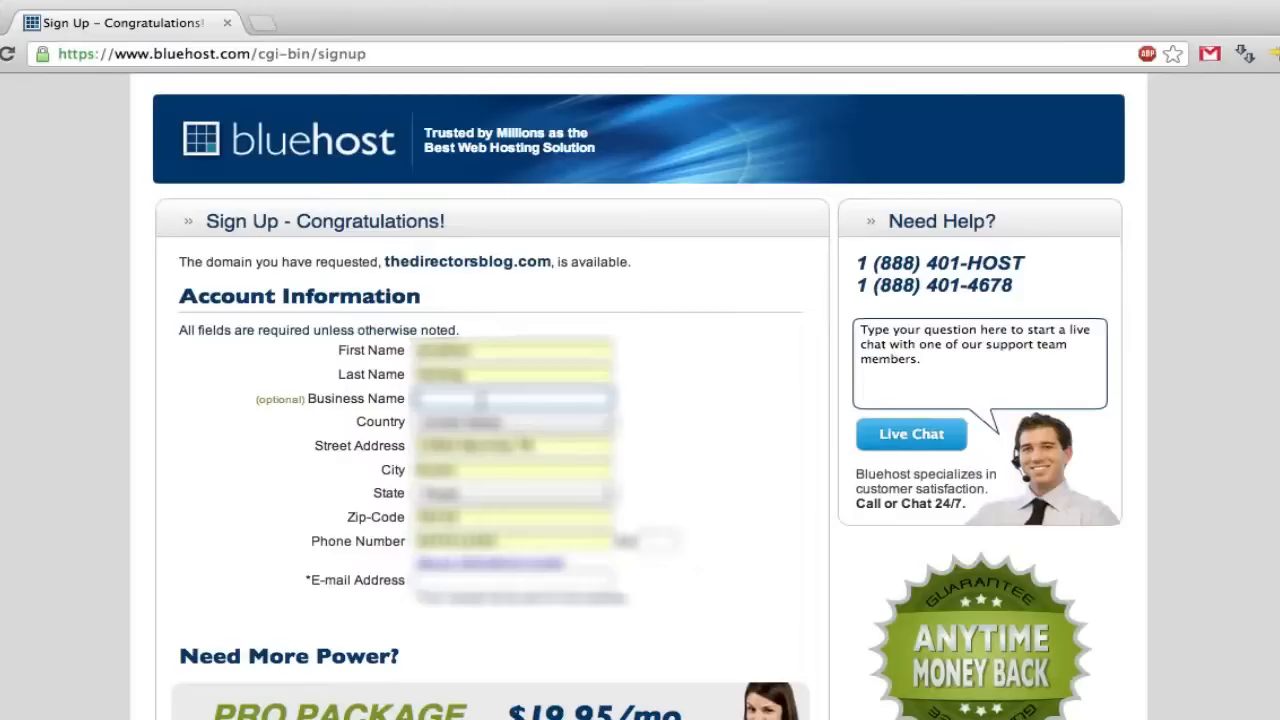
{"action": "type", "text": "Businessname, LL"}
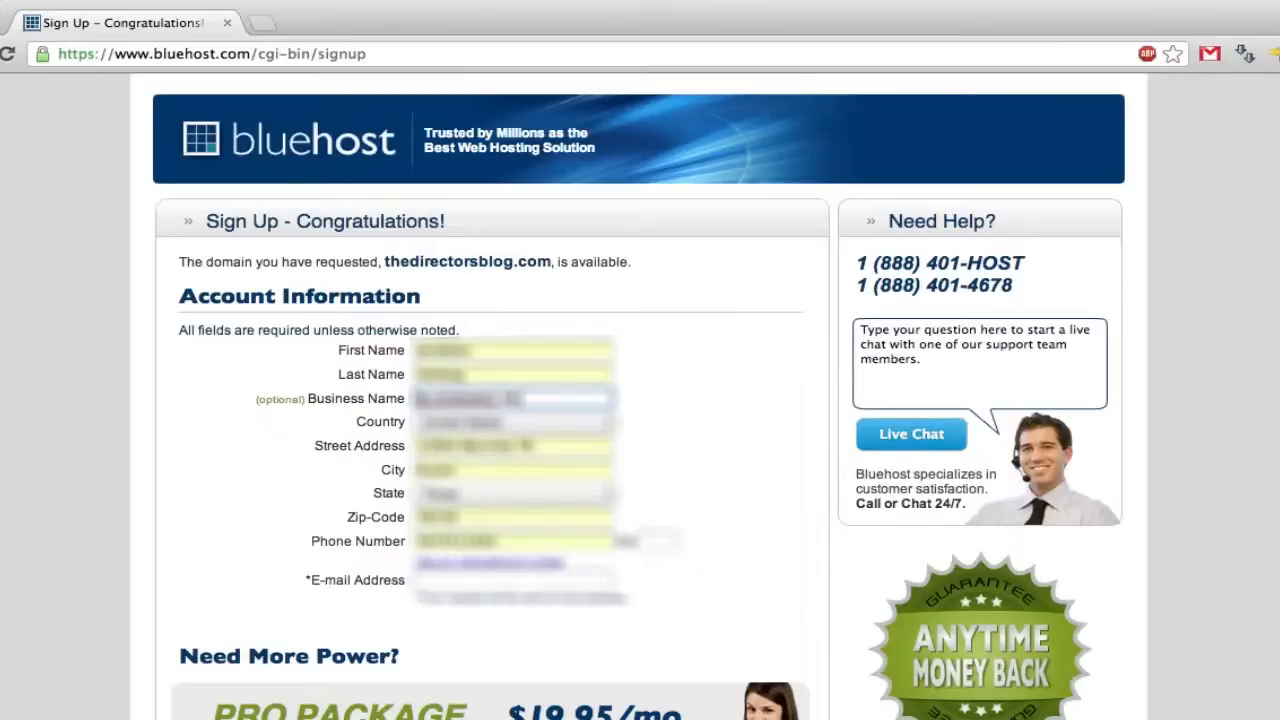
{"action": "scroll", "coordinate": [292, 473], "scroll_direction": "down", "scroll_amount": 2}
- Enter the contact e-mail address from the browser's suggestion, then move down the form
{"action": "left_click", "coordinate": [472, 506]}
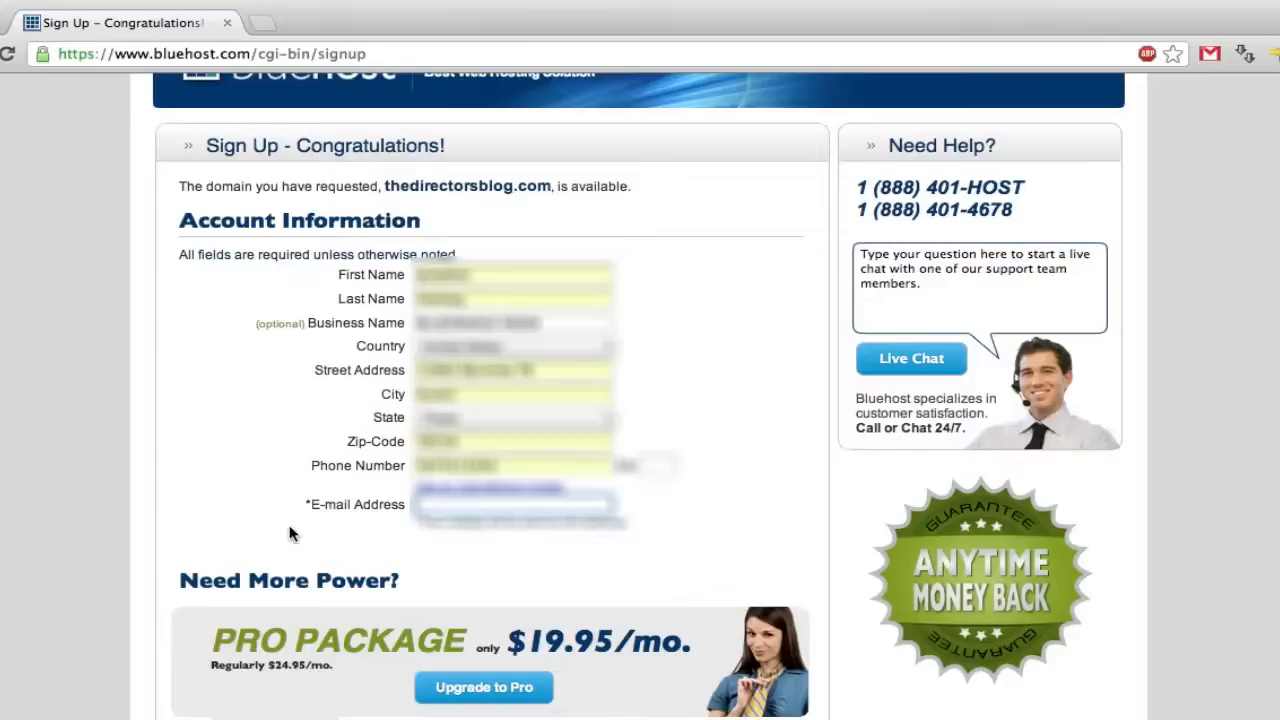
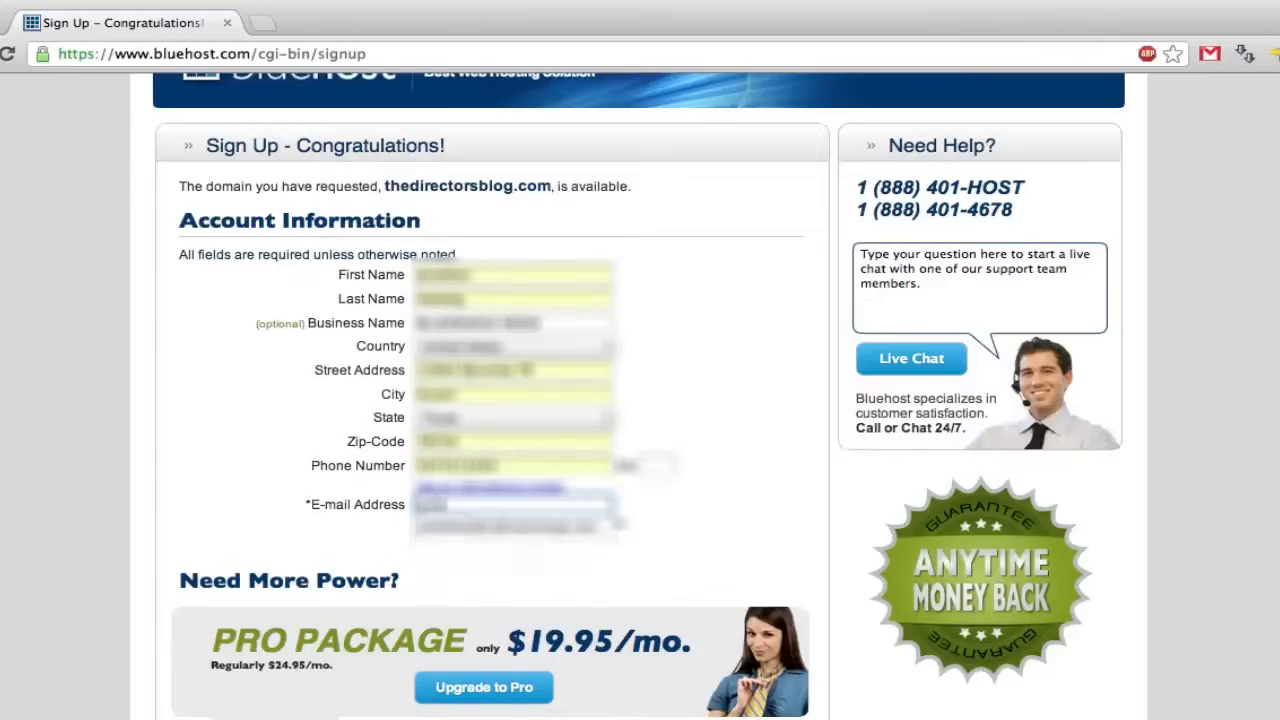
{"action": "key", "text": "Down"}
{"action": "key", "text": "Tab"}
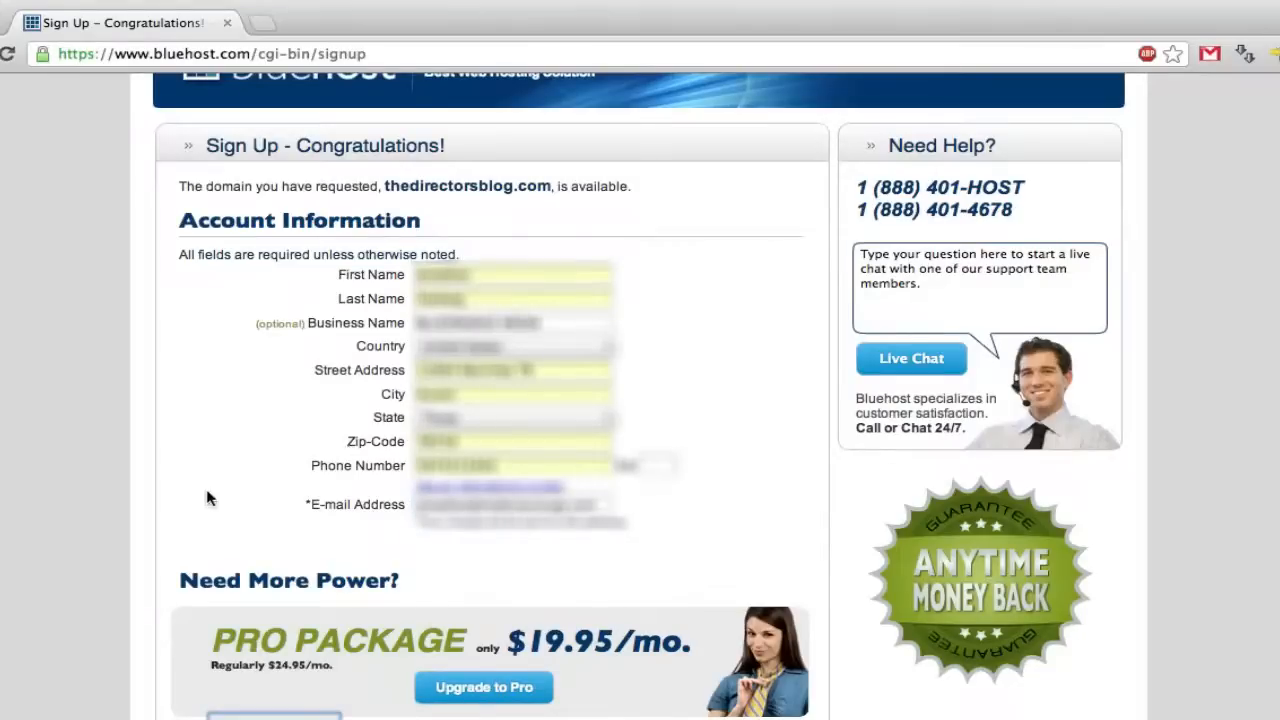
{"action": "scroll", "coordinate": [206, 500], "scroll_direction": "down", "scroll_amount": 4}
{"action": "scroll", "coordinate": [240, 445], "scroll_direction": "down", "scroll_amount": 5}
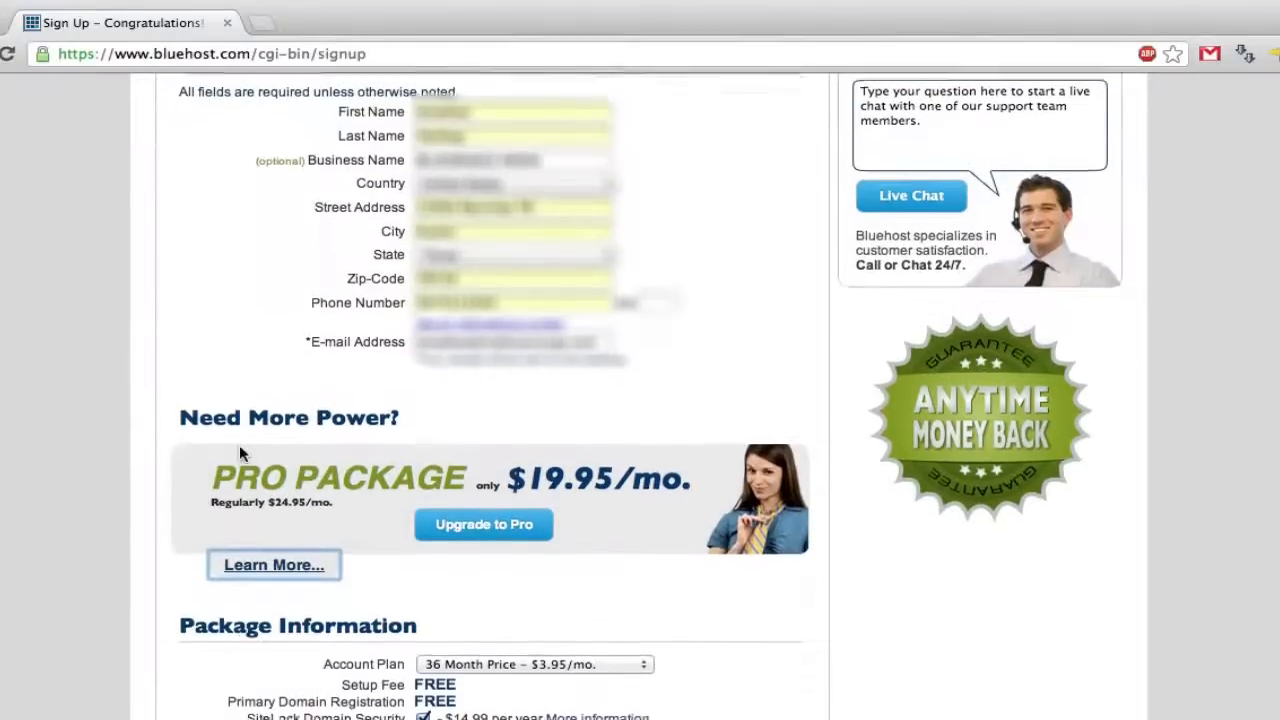
{"action": "scroll", "coordinate": [240, 450], "scroll_direction": "down", "scroll_amount": 6}
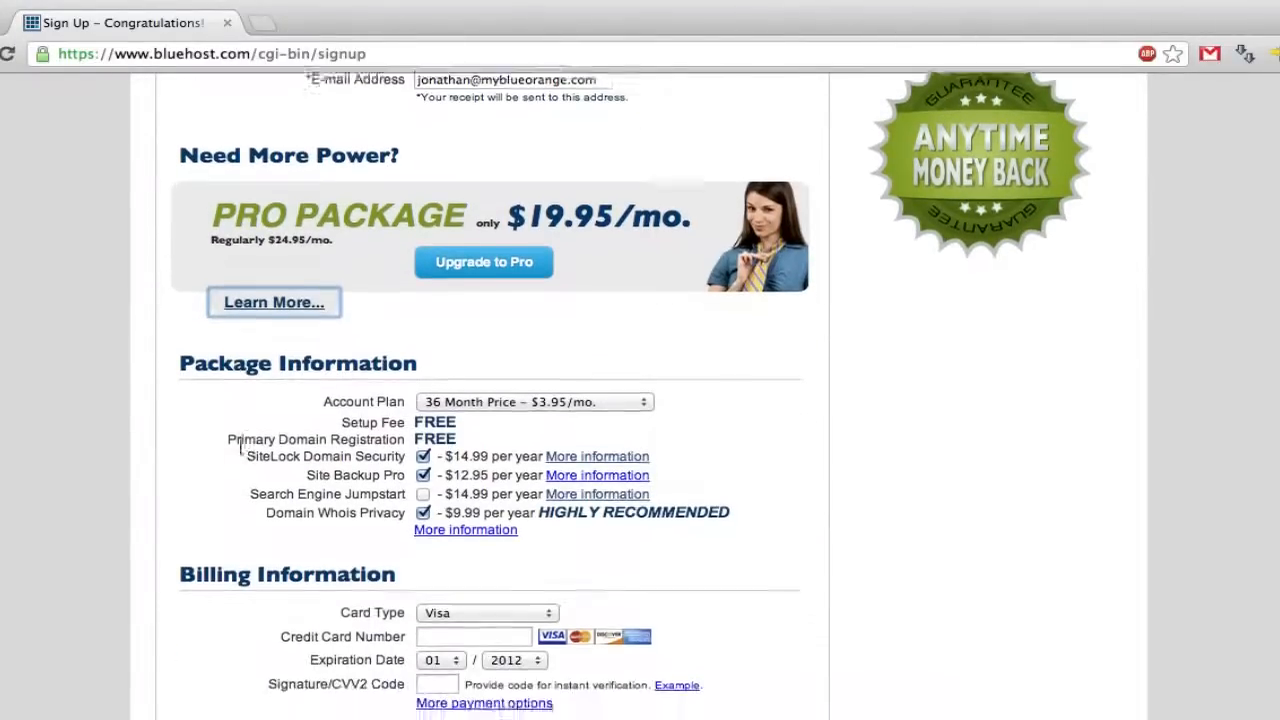
{"action": "scroll", "coordinate": [240, 455], "scroll_direction": "down", "scroll_amount": 1}
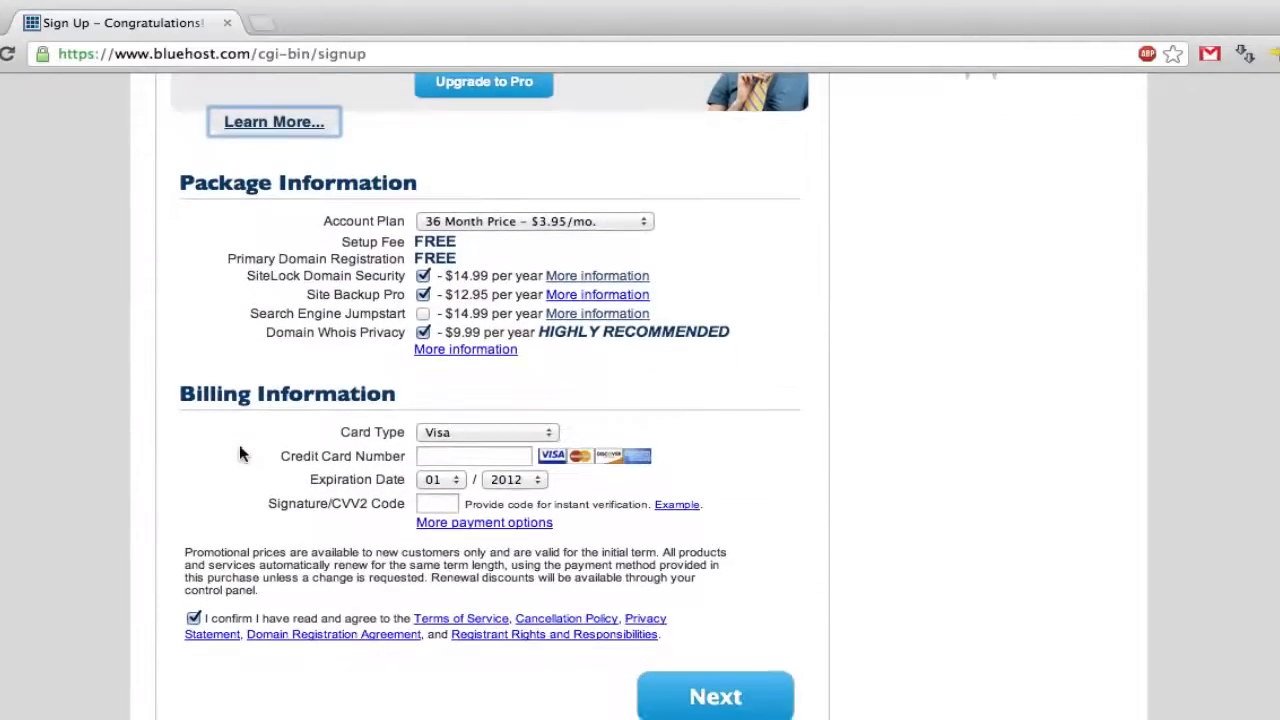
- Choose the 12 Month Price plan and decline SiteLock, Site Backup Pro and Whois Privacy
{"action": "left_click", "coordinate": [636, 222]}
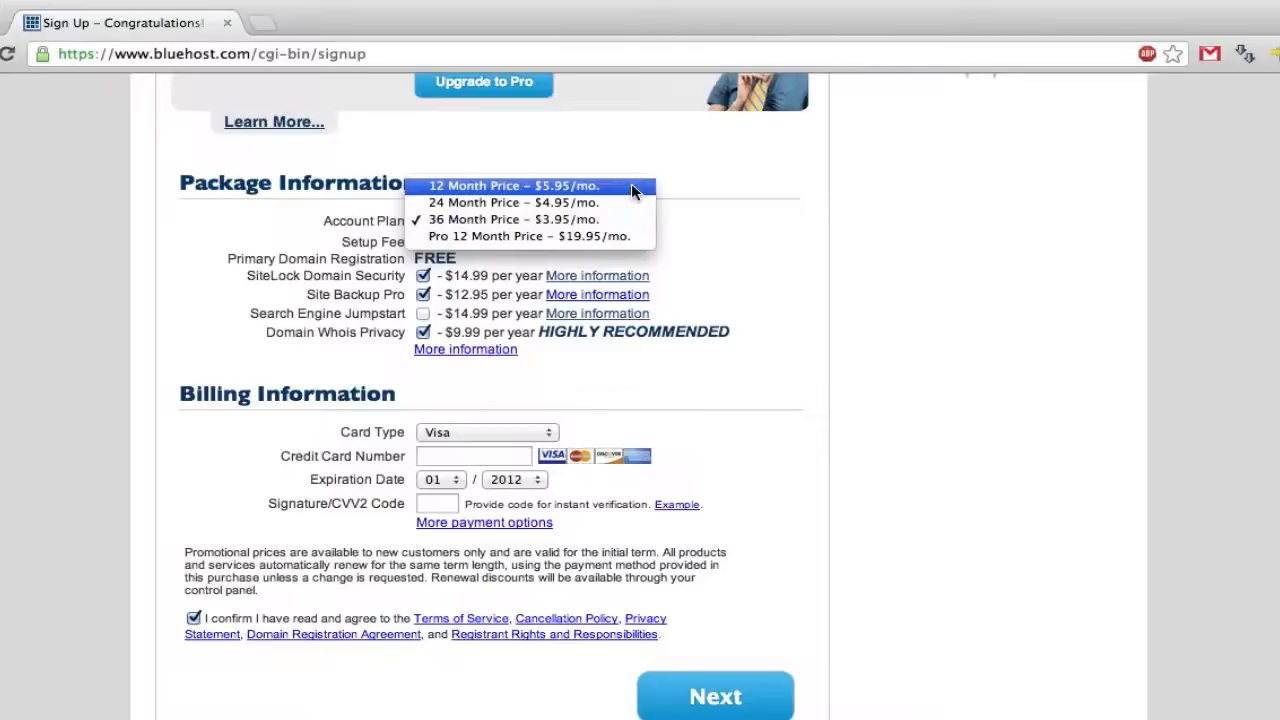
{"action": "left_click", "coordinate": [631, 186]}
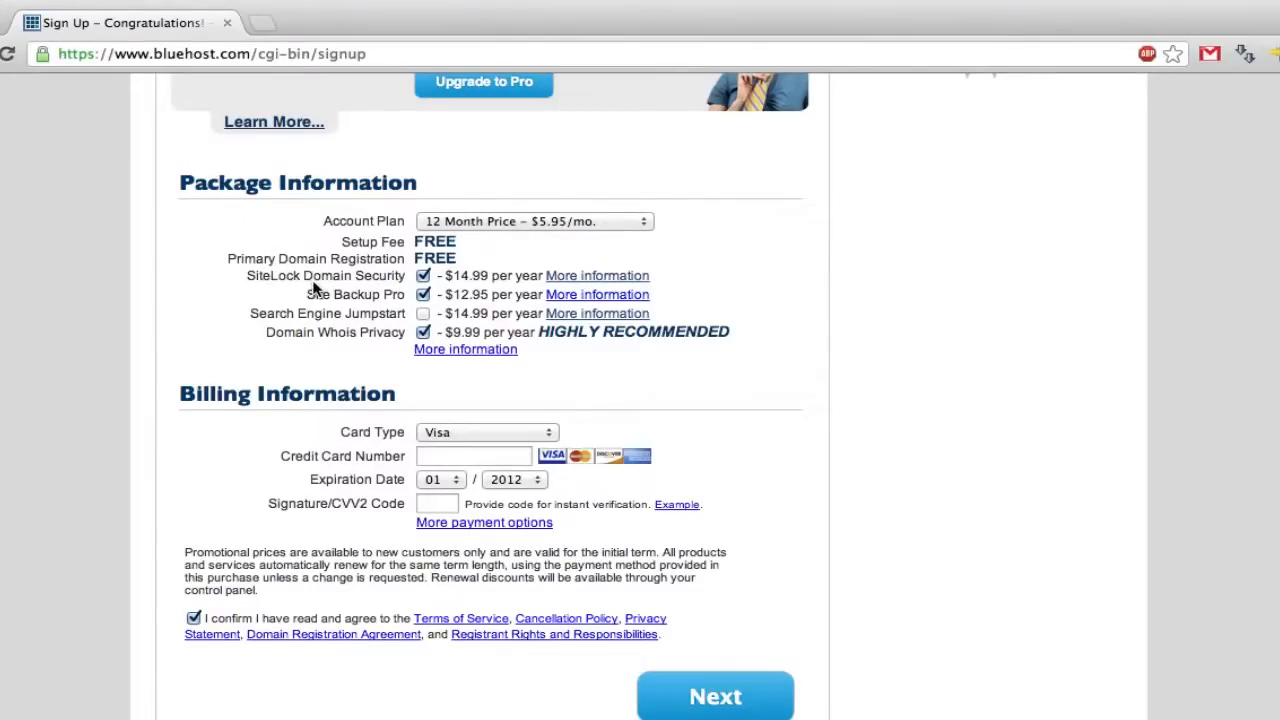
{"action": "left_click", "coordinate": [423, 277]}
{"action": "left_click", "coordinate": [423, 295]}
{"action": "left_click", "coordinate": [423, 332]}
- Enter the credit card billing details
{"action": "scroll", "coordinate": [298, 465], "scroll_direction": "down", "scroll_amount": 1}
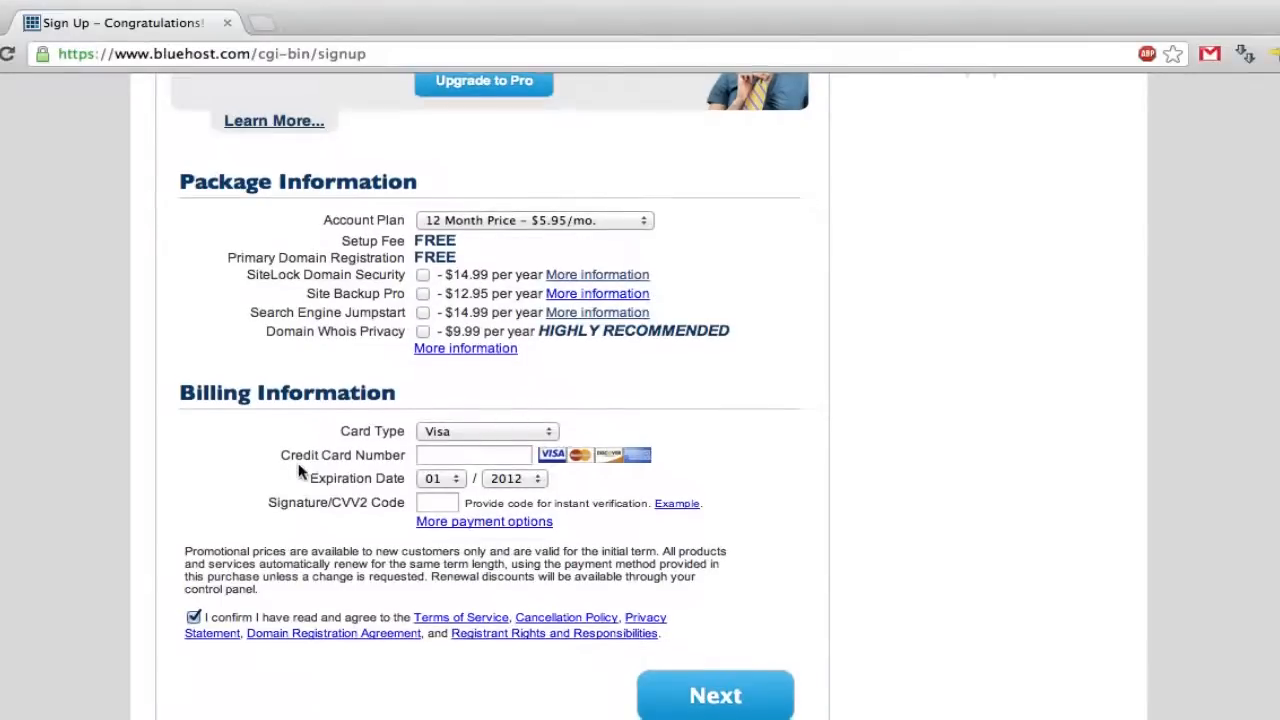
{"action": "scroll", "coordinate": [298, 470], "scroll_direction": "down", "scroll_amount": 1}
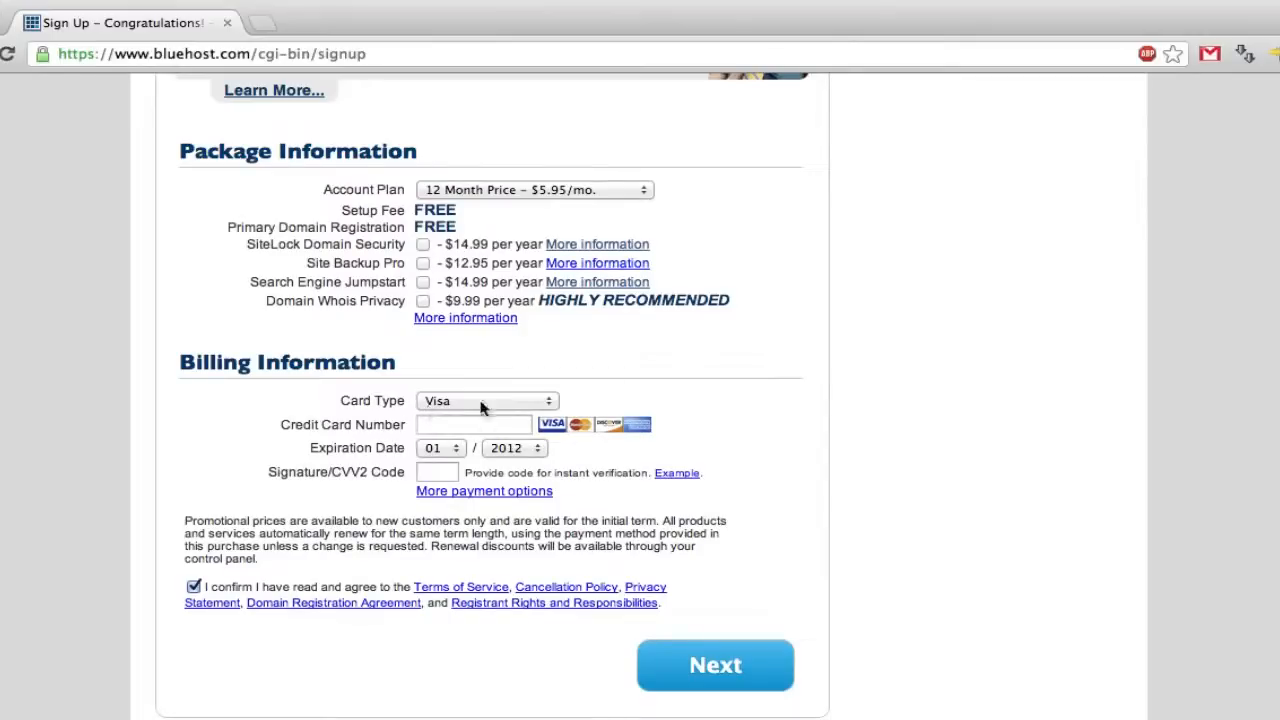
{"action": "left_click", "coordinate": [501, 421]}
{"action": "scroll", "coordinate": [600, 462], "scroll_direction": "down", "scroll_amount": 1}
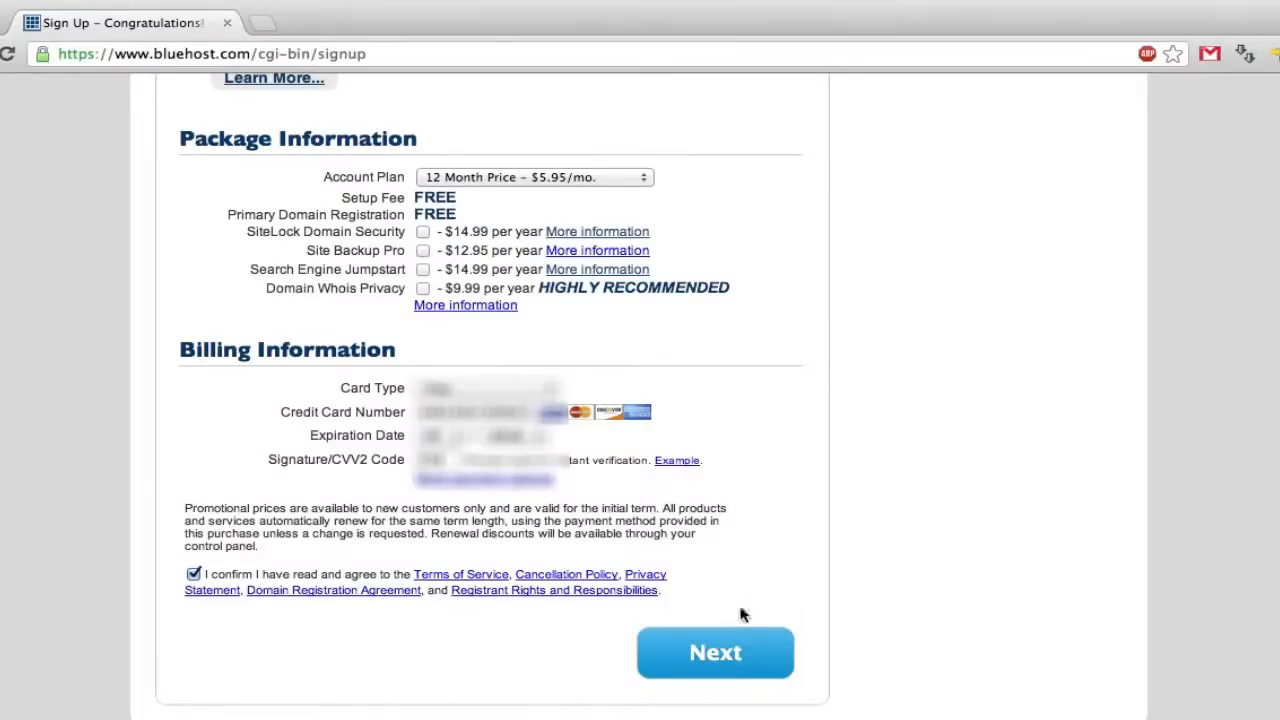
- Submit the signup and complete the order with no upgrades added, keeping them at $0.00
{"action": "left_click", "coordinate": [716, 656]}
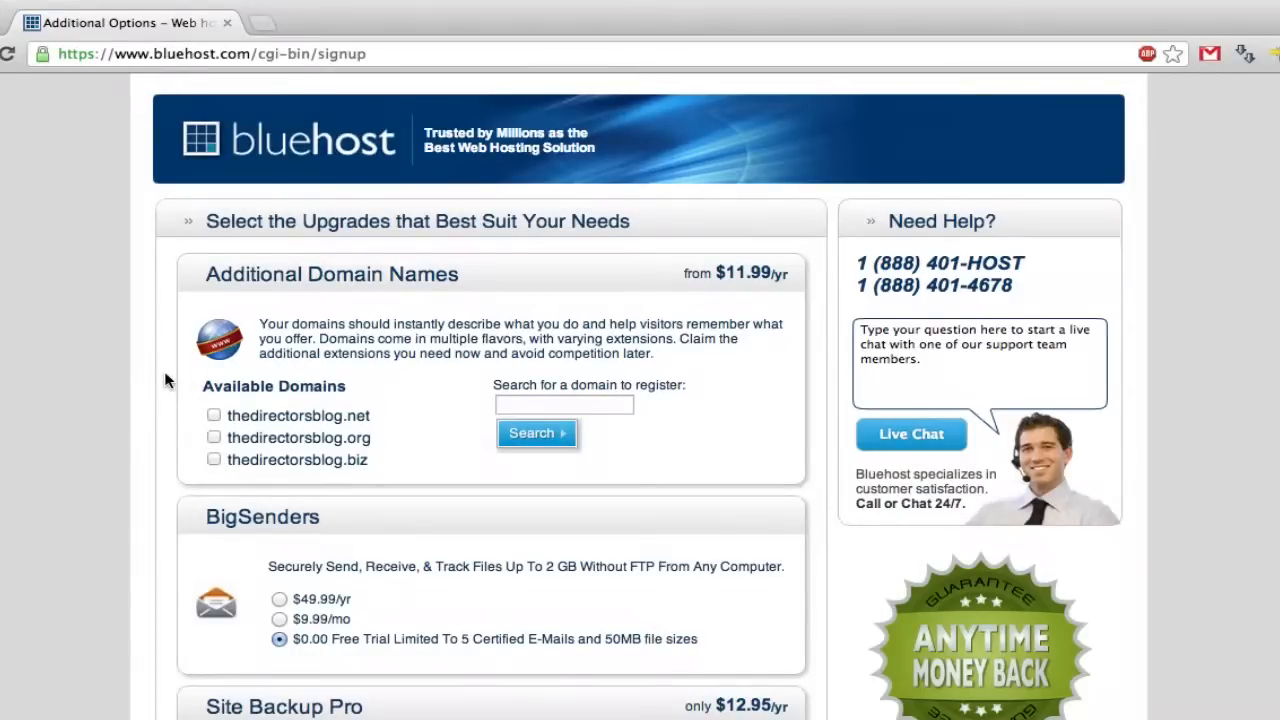
{"action": "scroll", "coordinate": [166, 380], "scroll_direction": "down", "scroll_amount": 3}
{"action": "scroll", "coordinate": [166, 380], "scroll_direction": "down", "scroll_amount": 3}
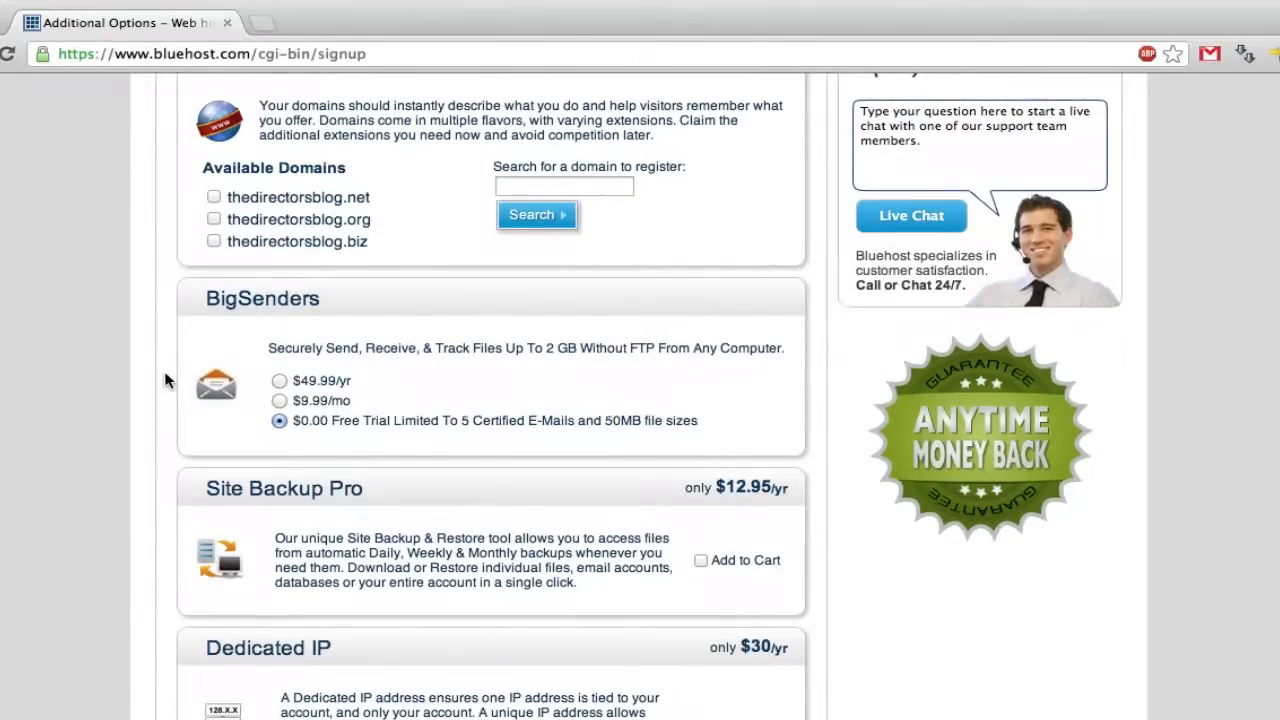
{"action": "scroll", "coordinate": [166, 380], "scroll_direction": "down", "scroll_amount": 3}
{"action": "scroll", "coordinate": [164, 371], "scroll_direction": "down", "scroll_amount": 4}
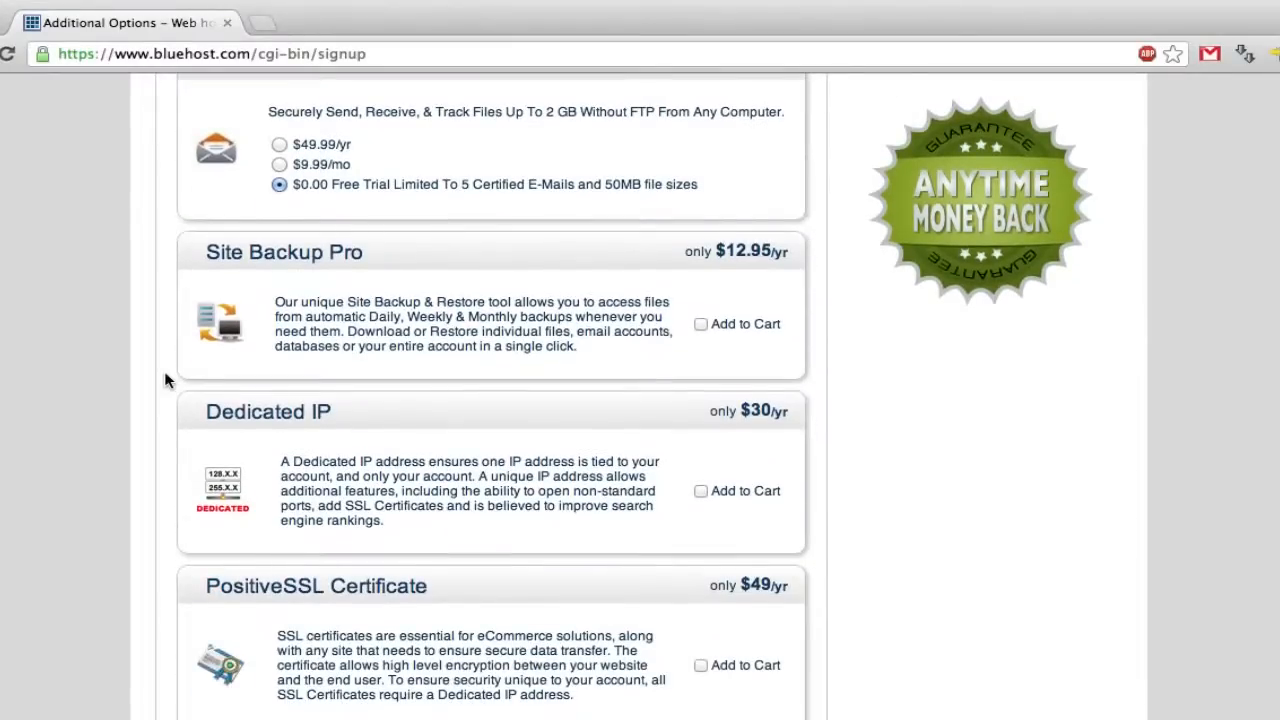
{"action": "scroll", "coordinate": [165, 380], "scroll_direction": "down", "scroll_amount": 15}
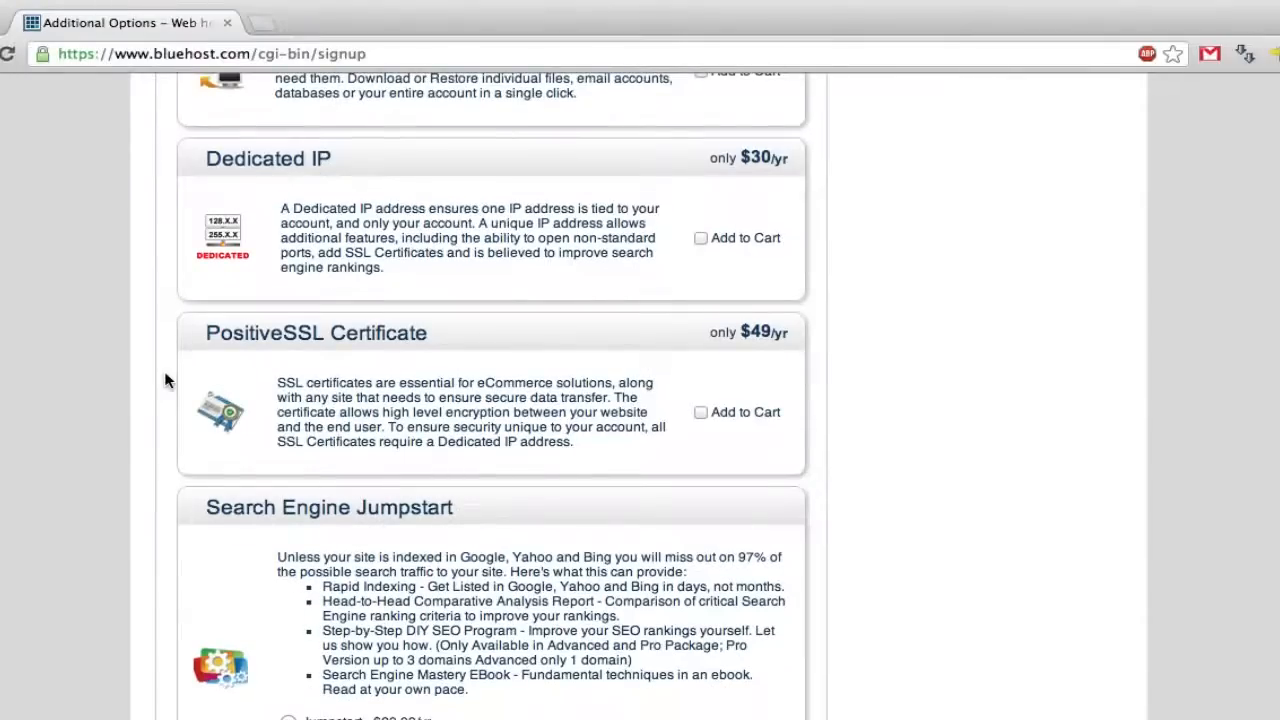
{"action": "scroll", "coordinate": [166, 380], "scroll_direction": "down", "scroll_amount": 9}
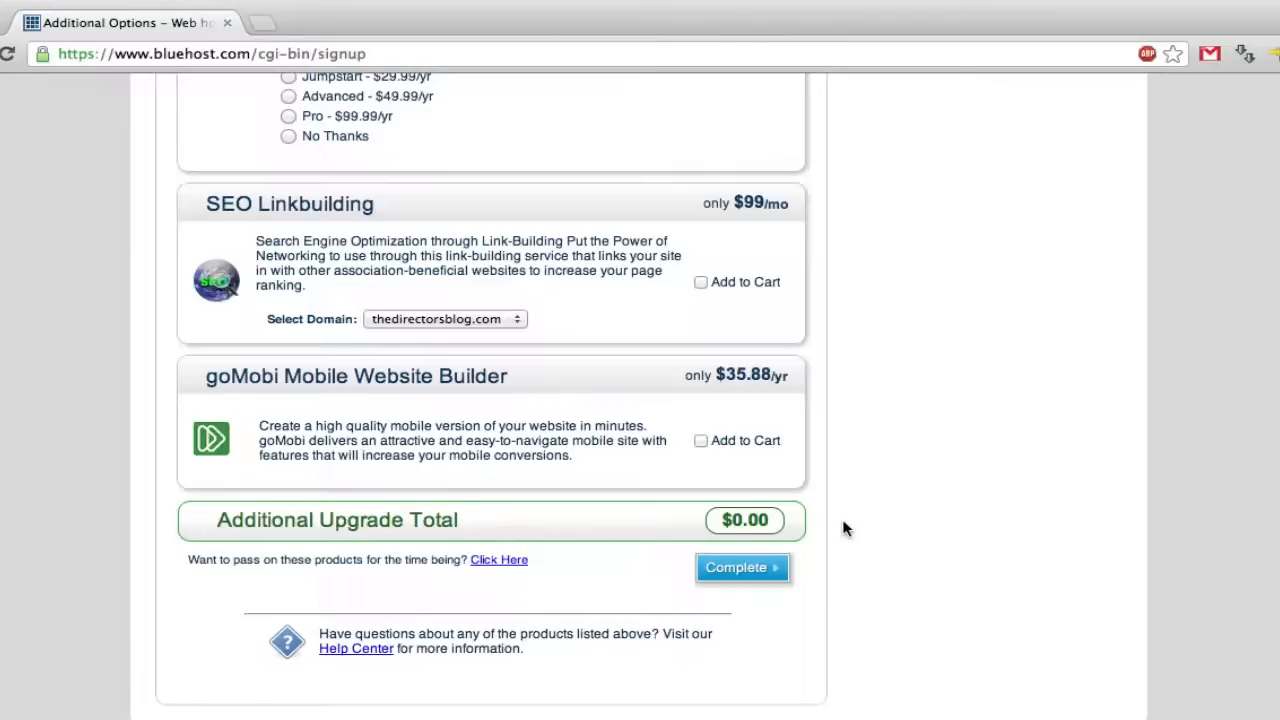
{"action": "left_click", "coordinate": [727, 572]}
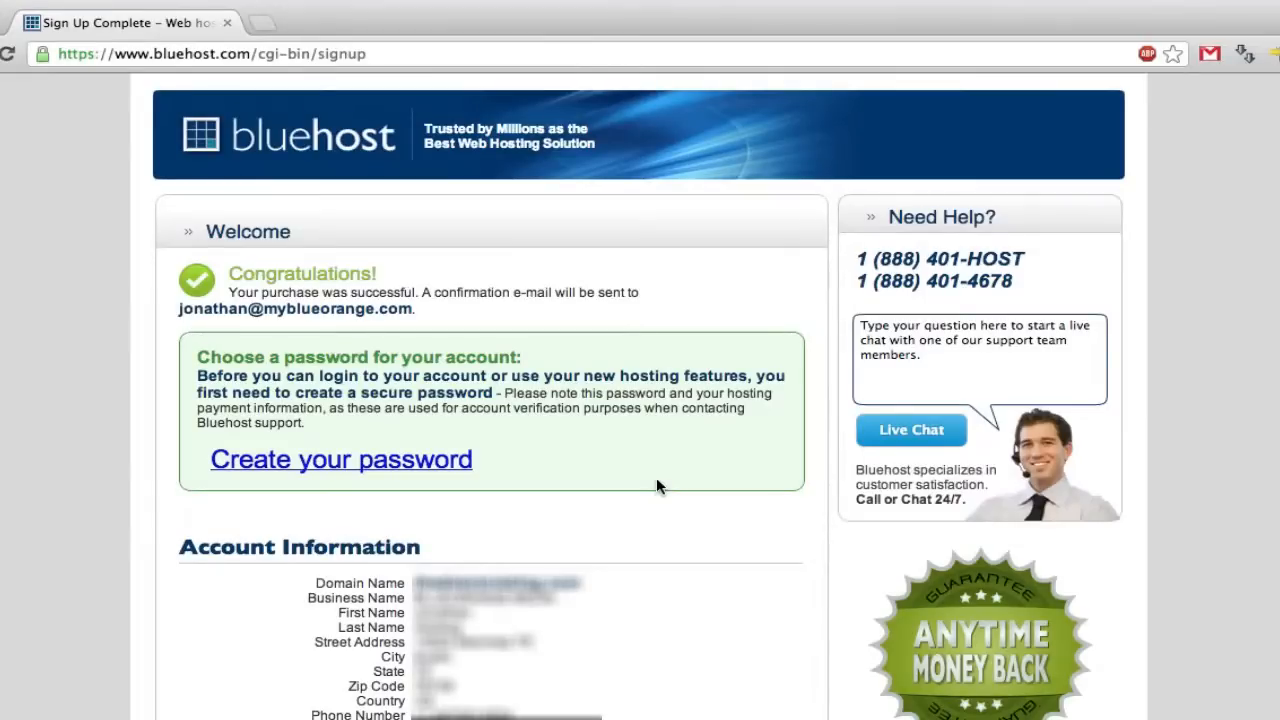
- Open the 'Create your password' link from the Sign Up Complete page in a new tab
{"action": "scroll", "coordinate": [656, 487], "scroll_direction": "down", "scroll_amount": 5}
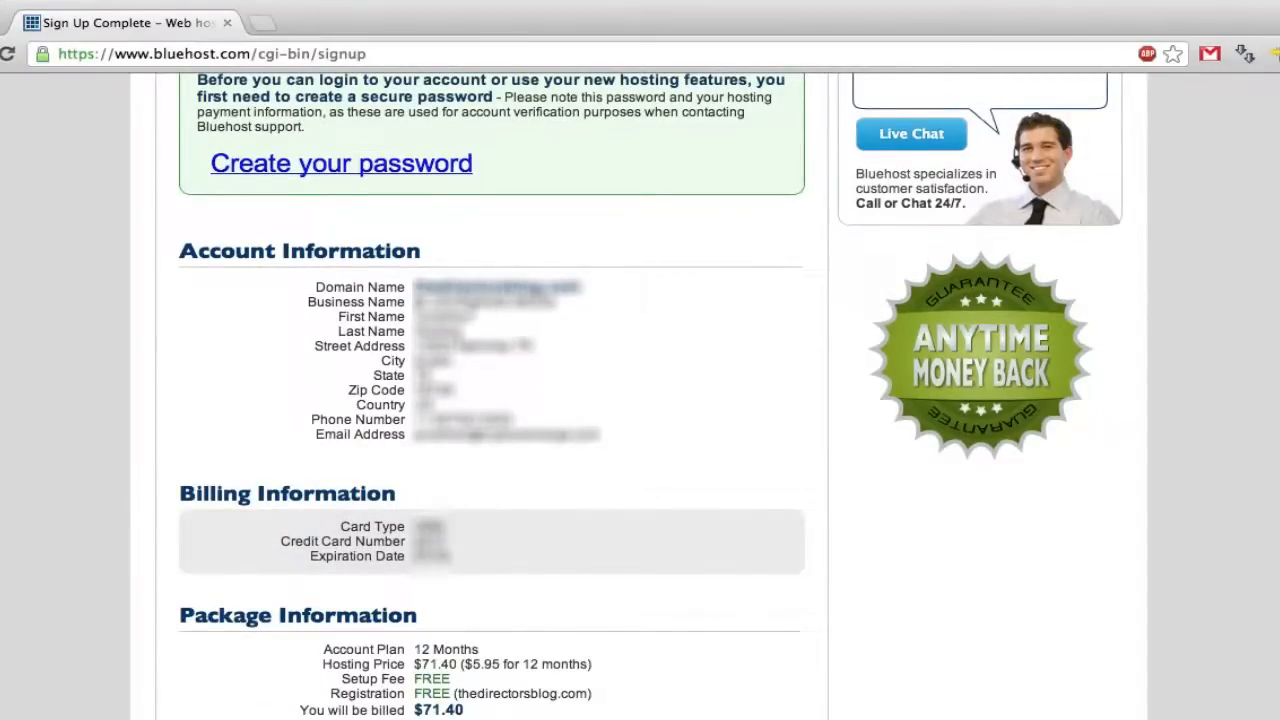
{"action": "scroll", "coordinate": [655, 400], "scroll_direction": "down", "scroll_amount": 1}
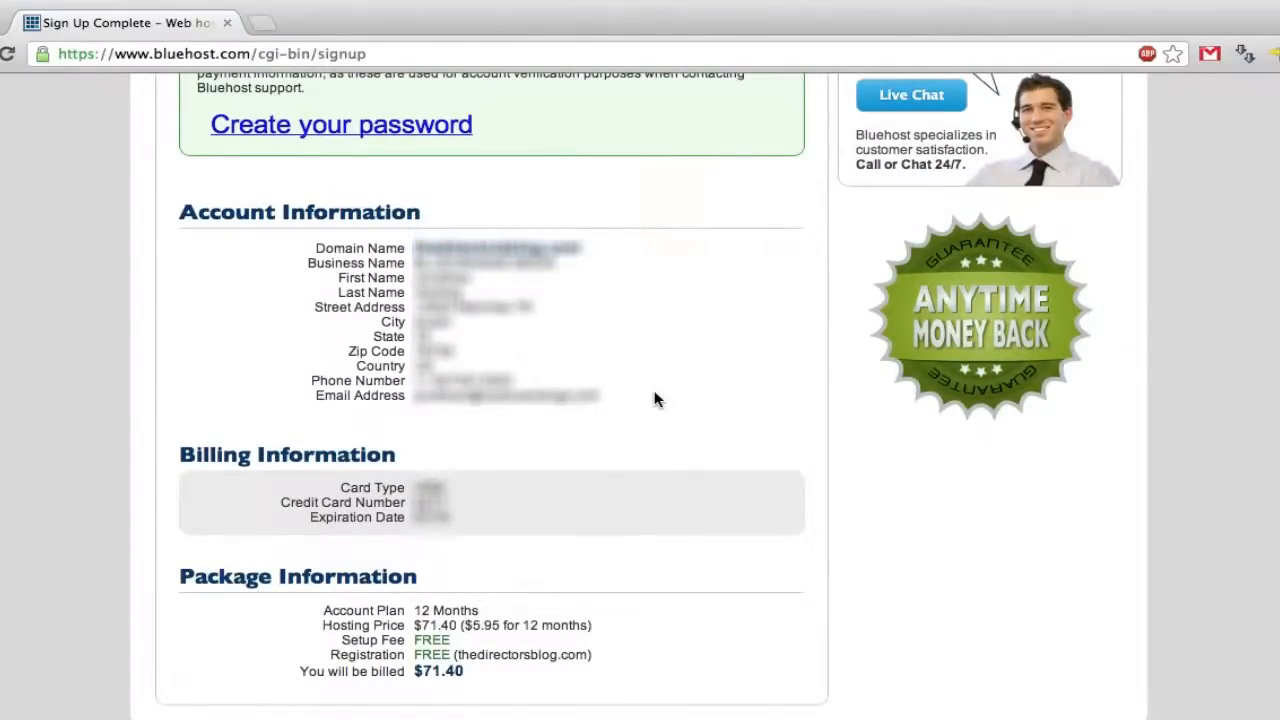
{"action": "scroll", "coordinate": [655, 400], "scroll_direction": "up", "scroll_amount": 7}
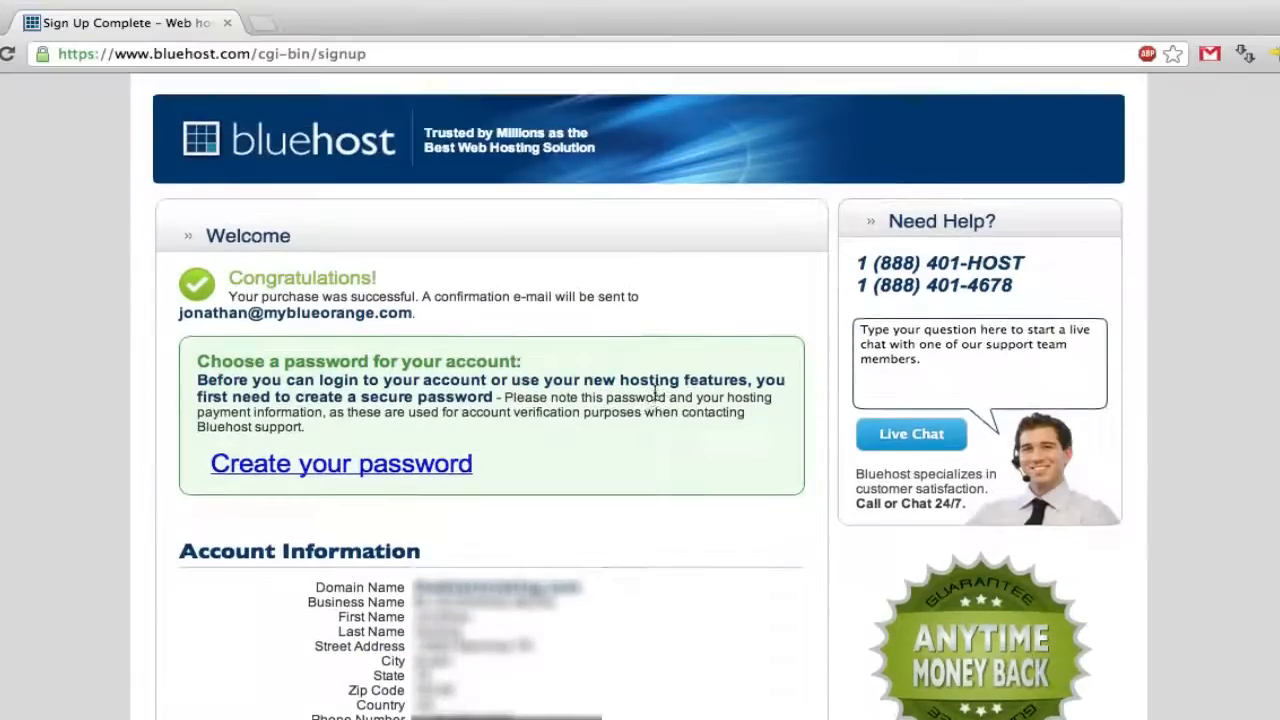
{"action": "left_click", "coordinate": [432, 470]}
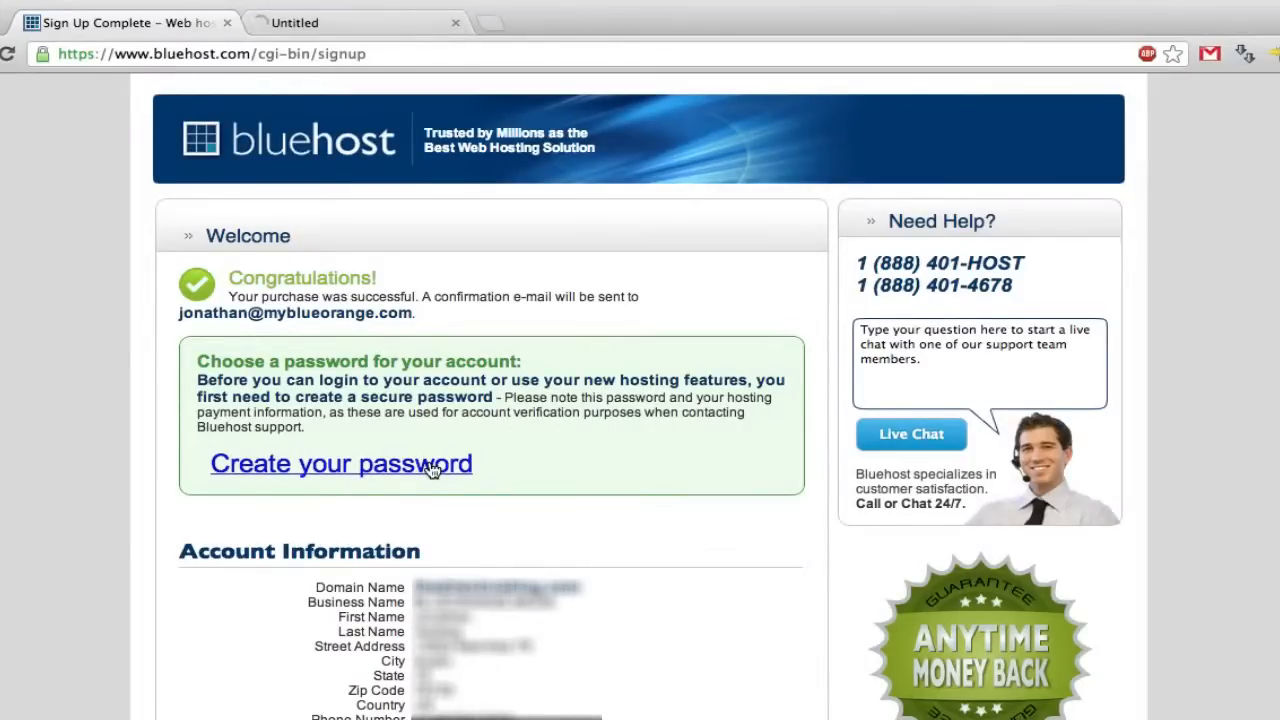
- Enter and confirm a new account password for thedirectorsblog.com and submit it
{"action": "left_click", "coordinate": [385, 28]}
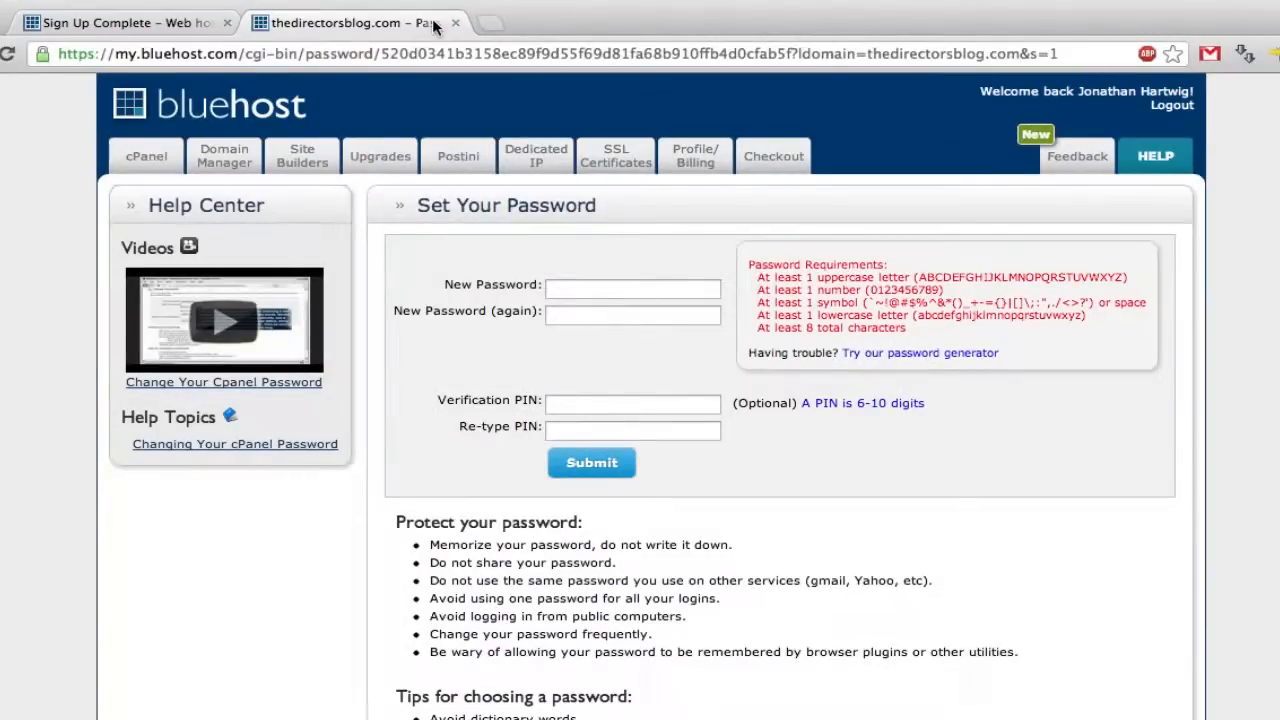
{"action": "left_click", "coordinate": [602, 285]}
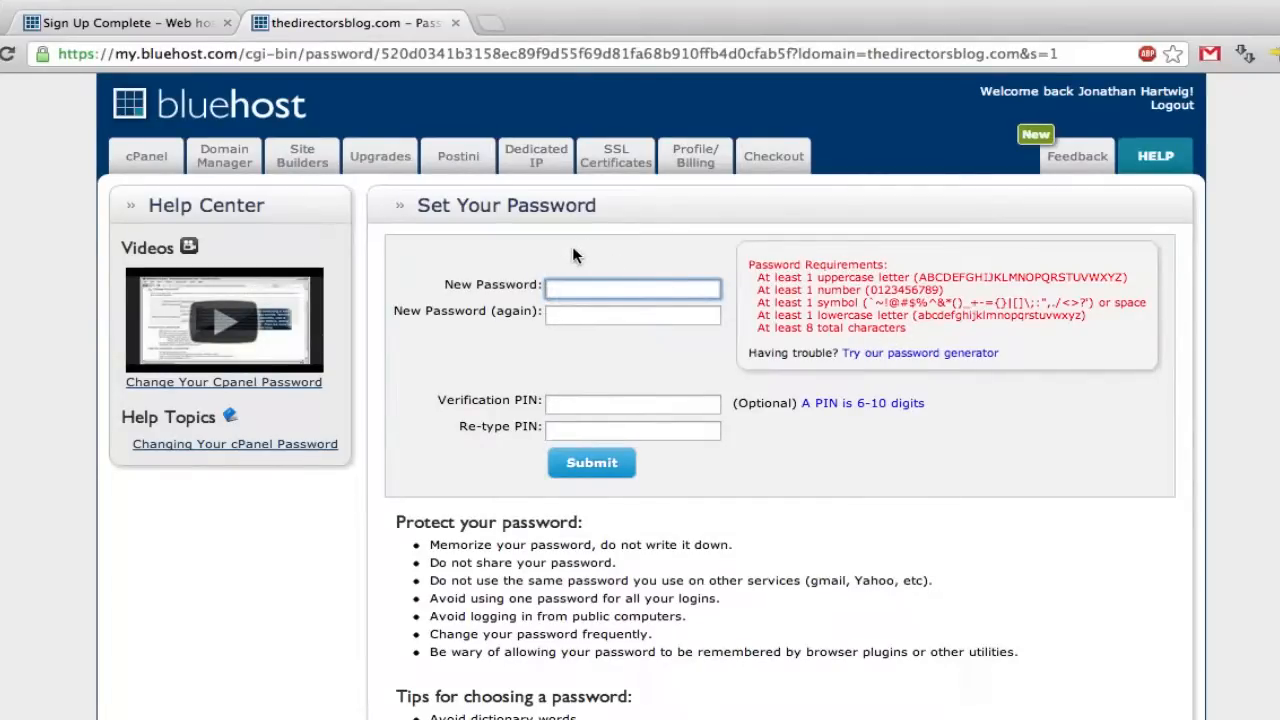
{"action": "type", "text": "••••••••••"}
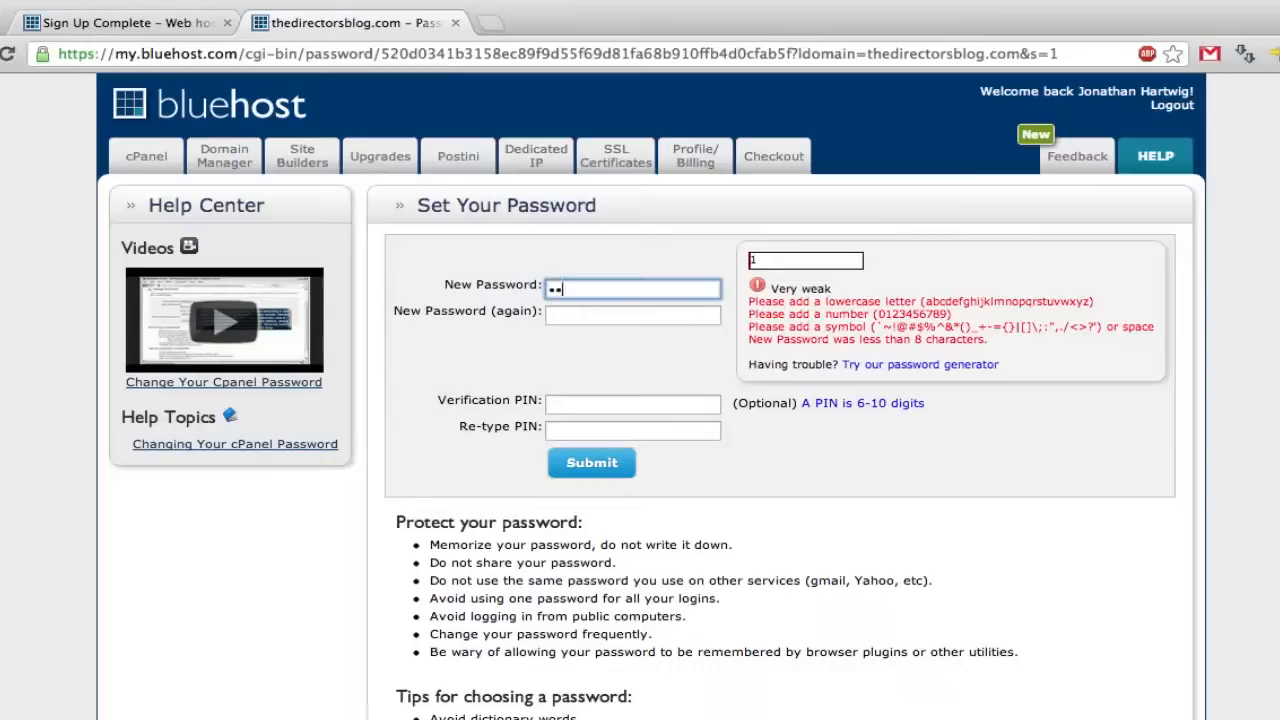
{"action": "type", "text": "•••"}
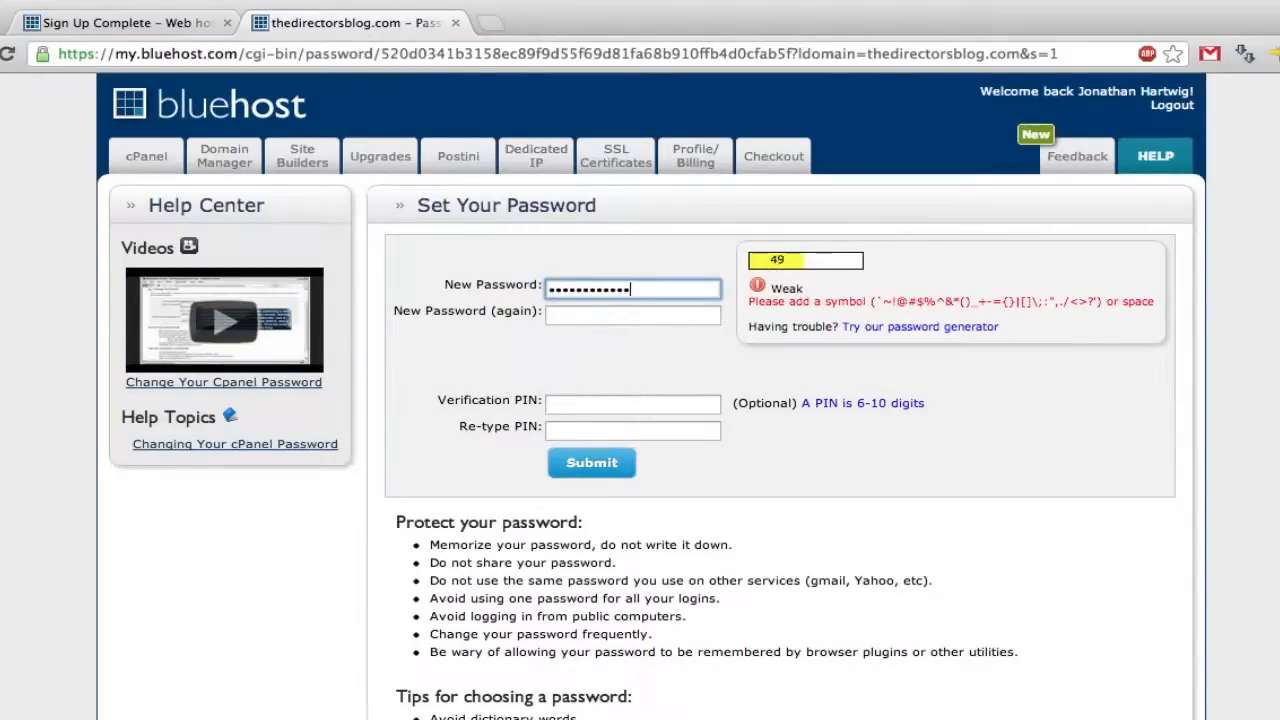
{"action": "type", "text": "••"}
{"action": "key", "text": "BackSpace"}
{"action": "type", "text": "•"}
{"action": "key", "text": "Tab"}
{"action": "type", "text": "••••••••••"}
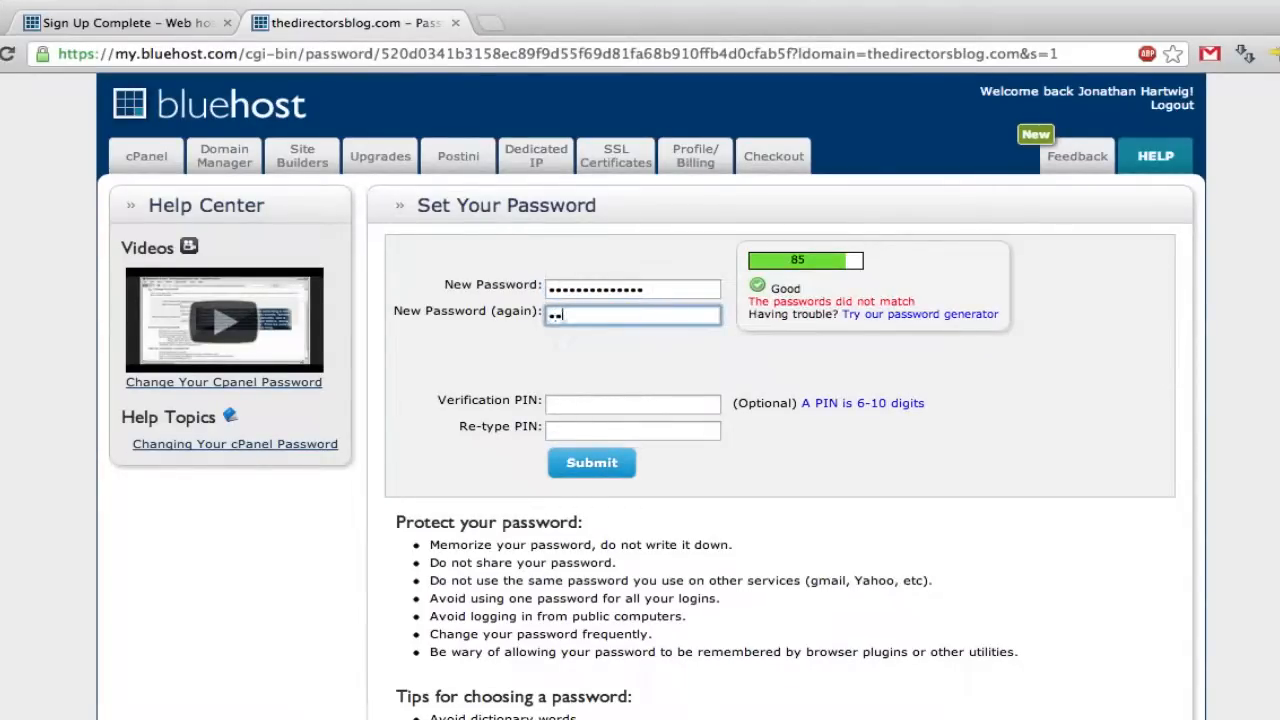
{"action": "type", "text": "•••••"}
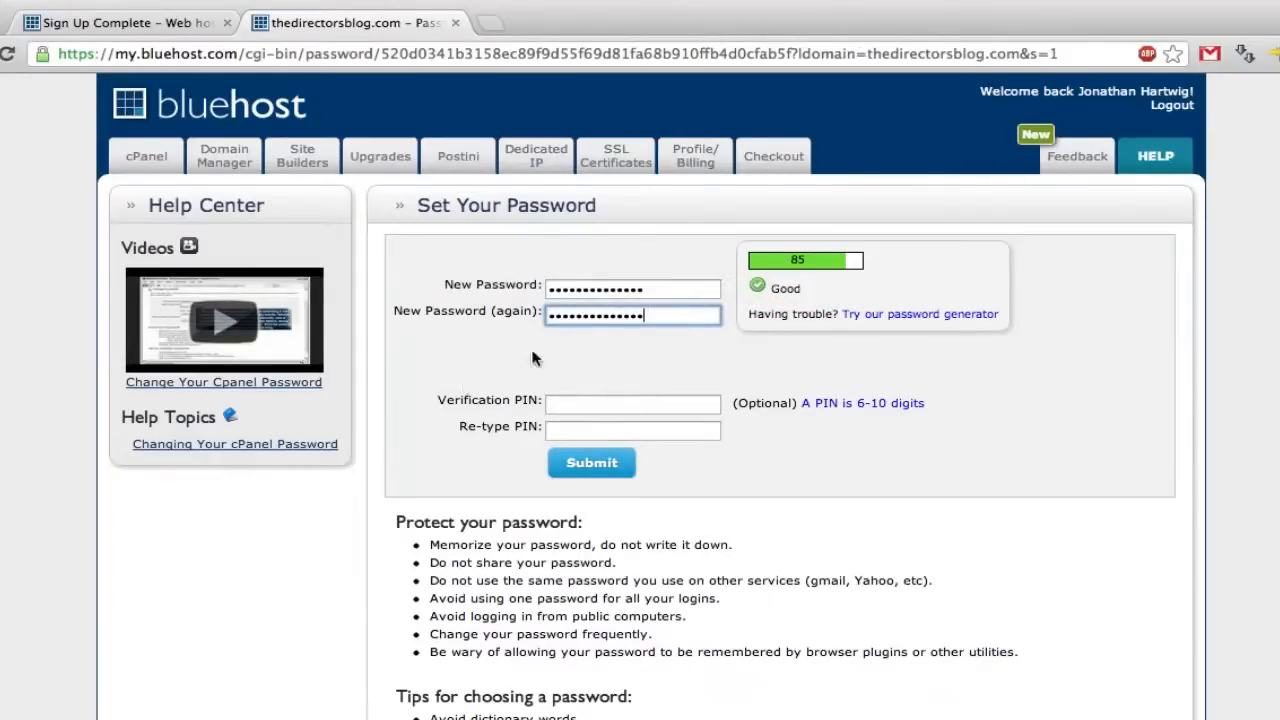
{"action": "left_click", "coordinate": [592, 463]}
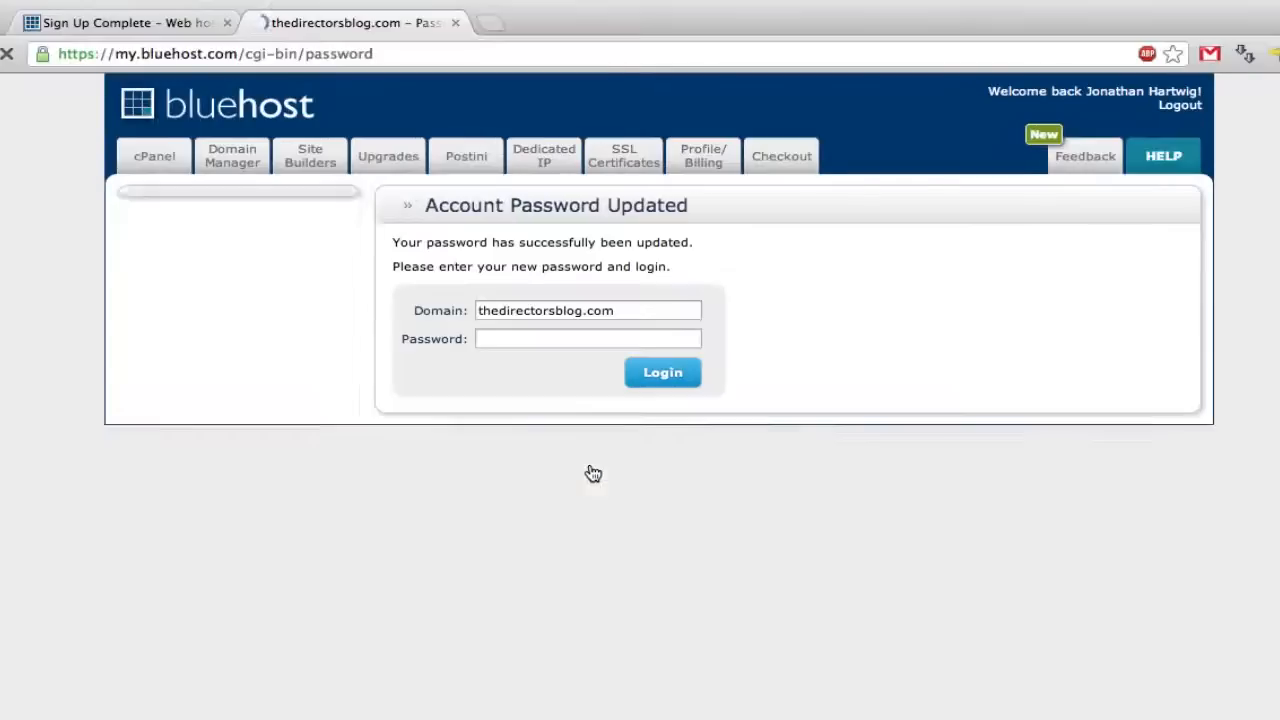
- Log in to the thedirectorsblog.com hosting account using the new password
{"action": "left_click", "coordinate": [531, 338]}
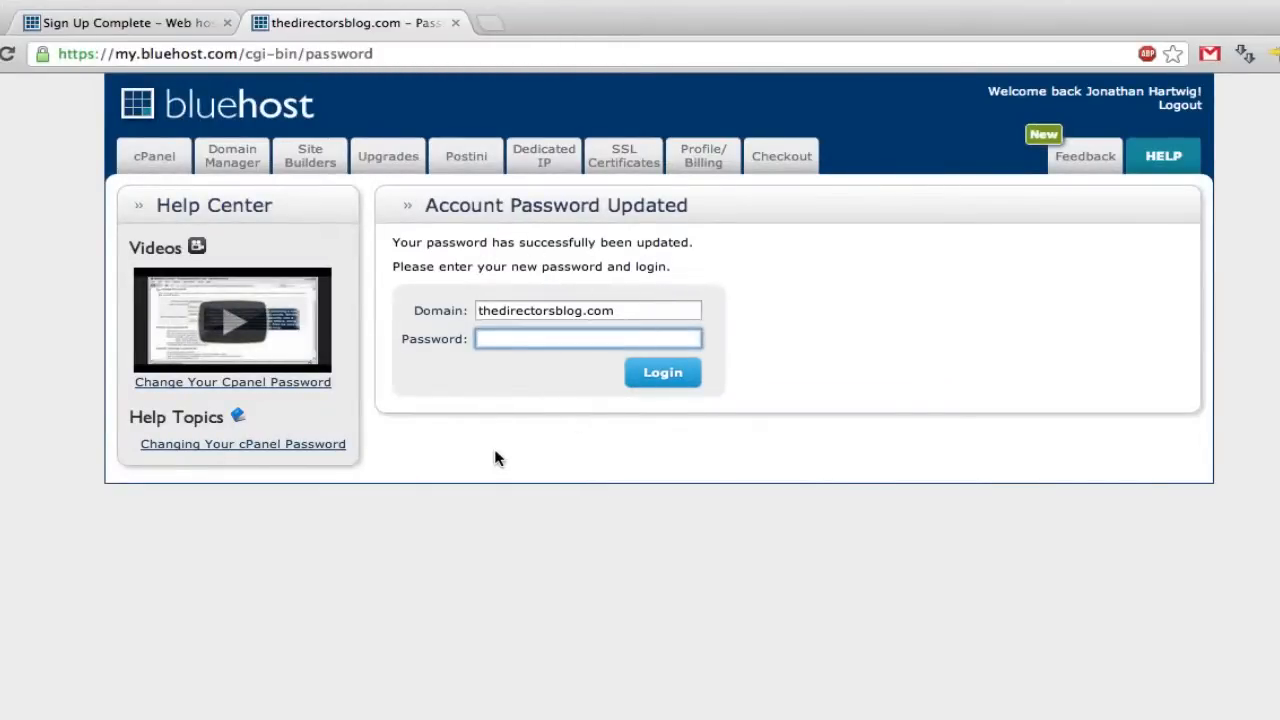
{"action": "type", "text": "p"}
{"action": "type", "text": "•••••••••••••"}
{"action": "left_click", "coordinate": [665, 378]}
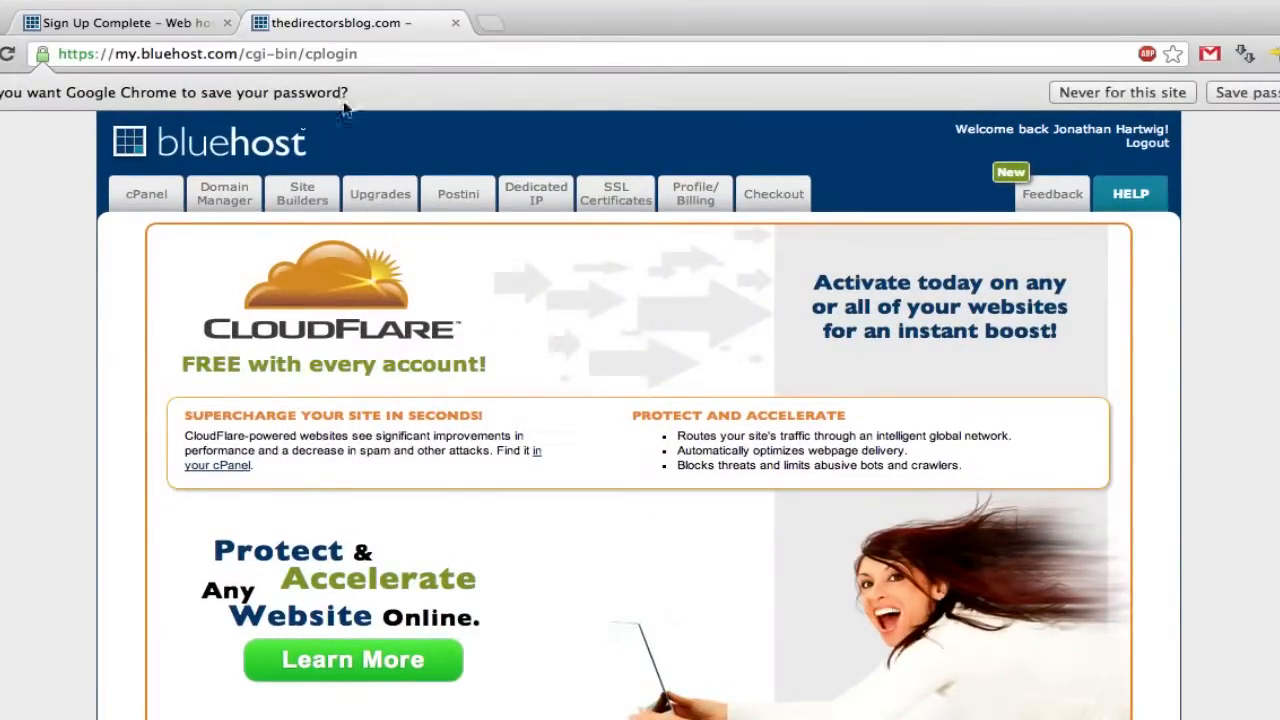
- Save the login in Chrome, decline the getting-started help, and launch WordPress from Site Builders
{"action": "left_click", "coordinate": [1236, 96]}
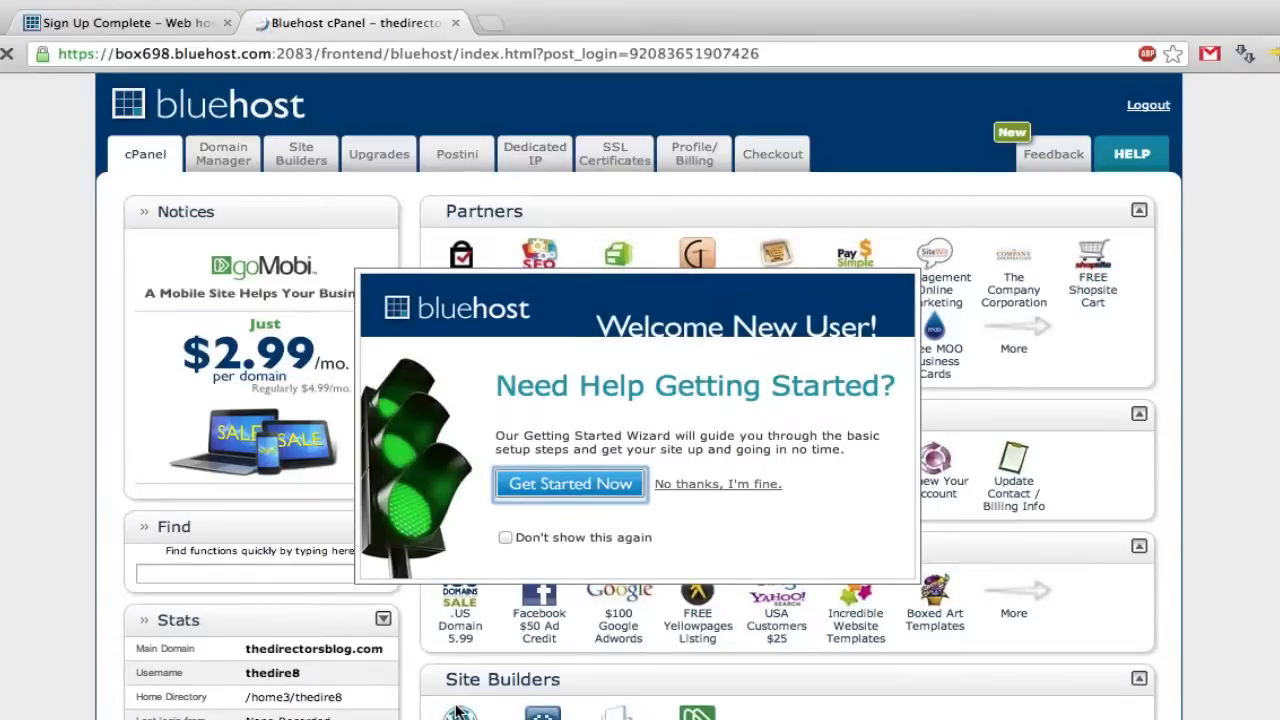
{"action": "left_click", "coordinate": [733, 487]}
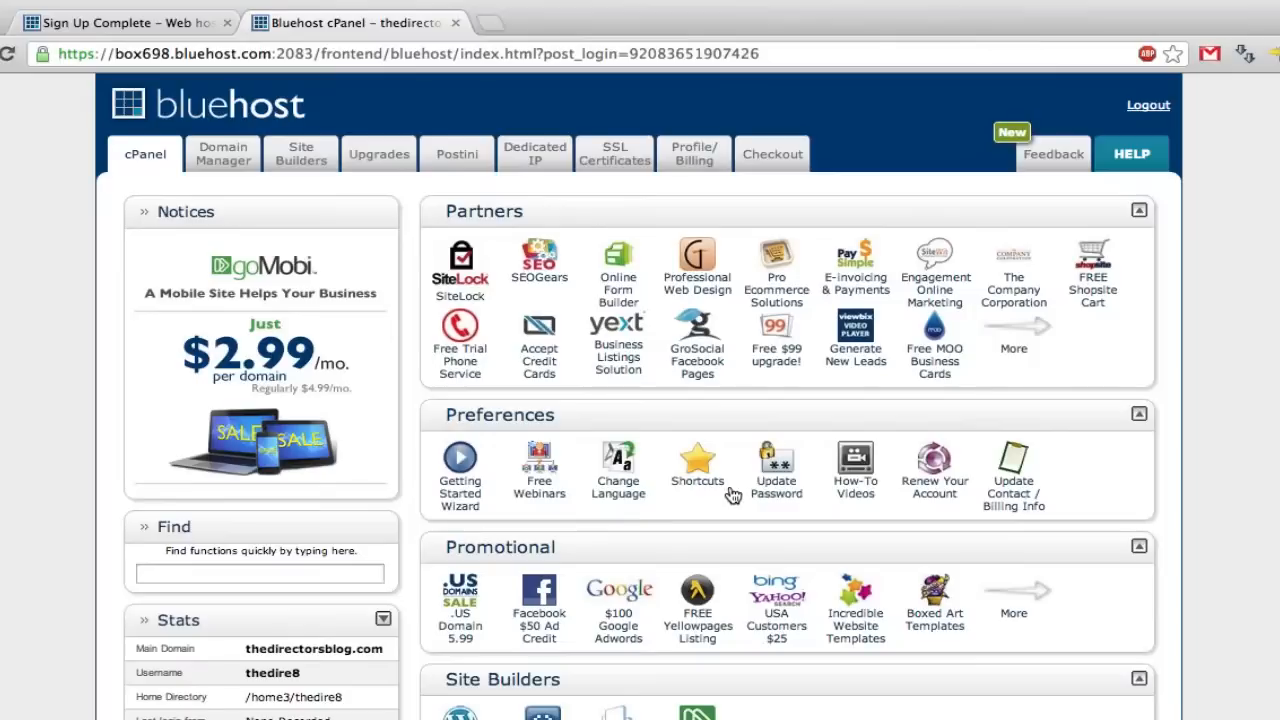
{"action": "scroll", "coordinate": [548, 512], "scroll_direction": "down", "scroll_amount": 3}
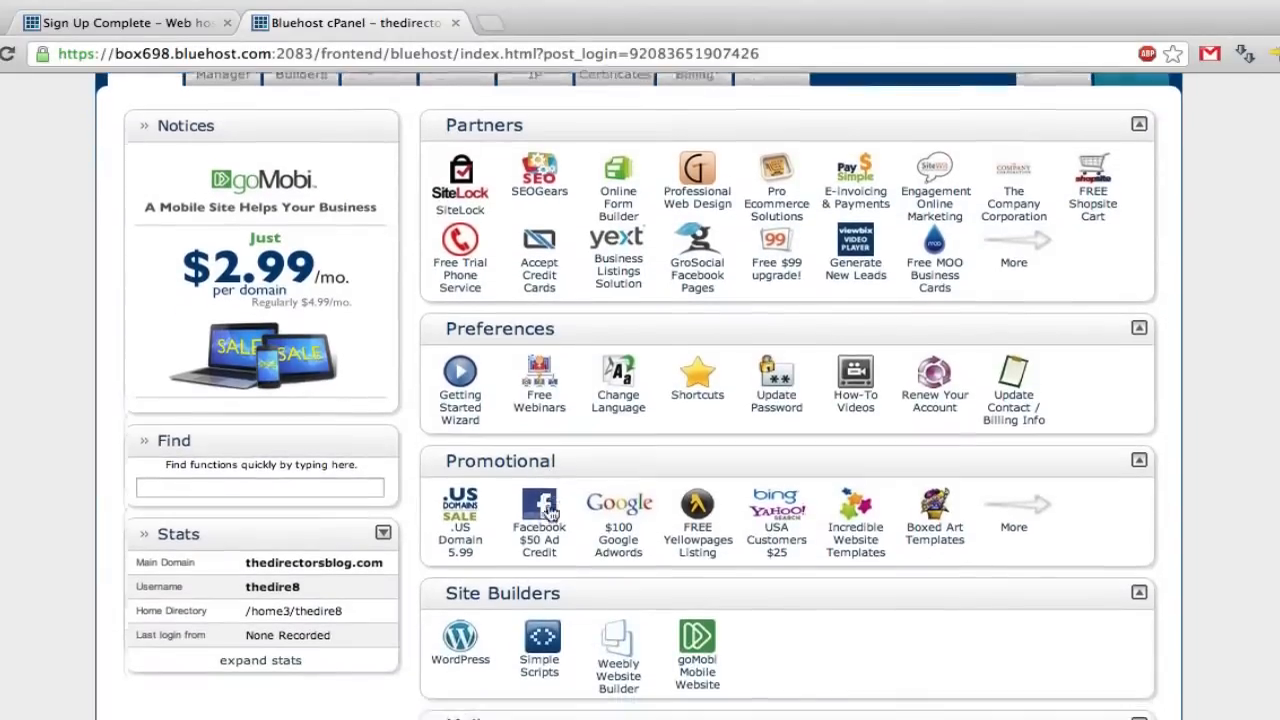
{"action": "scroll", "coordinate": [548, 512], "scroll_direction": "down", "scroll_amount": 4}
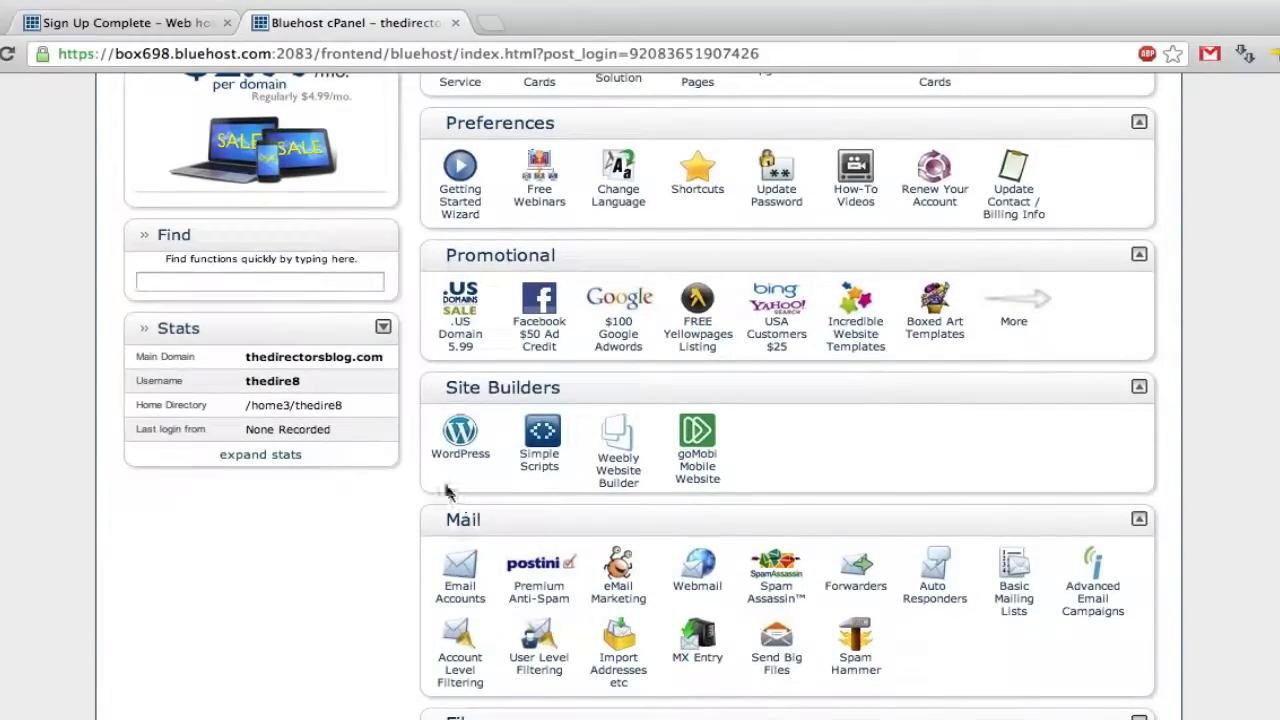
{"action": "left_click", "coordinate": [462, 435]}
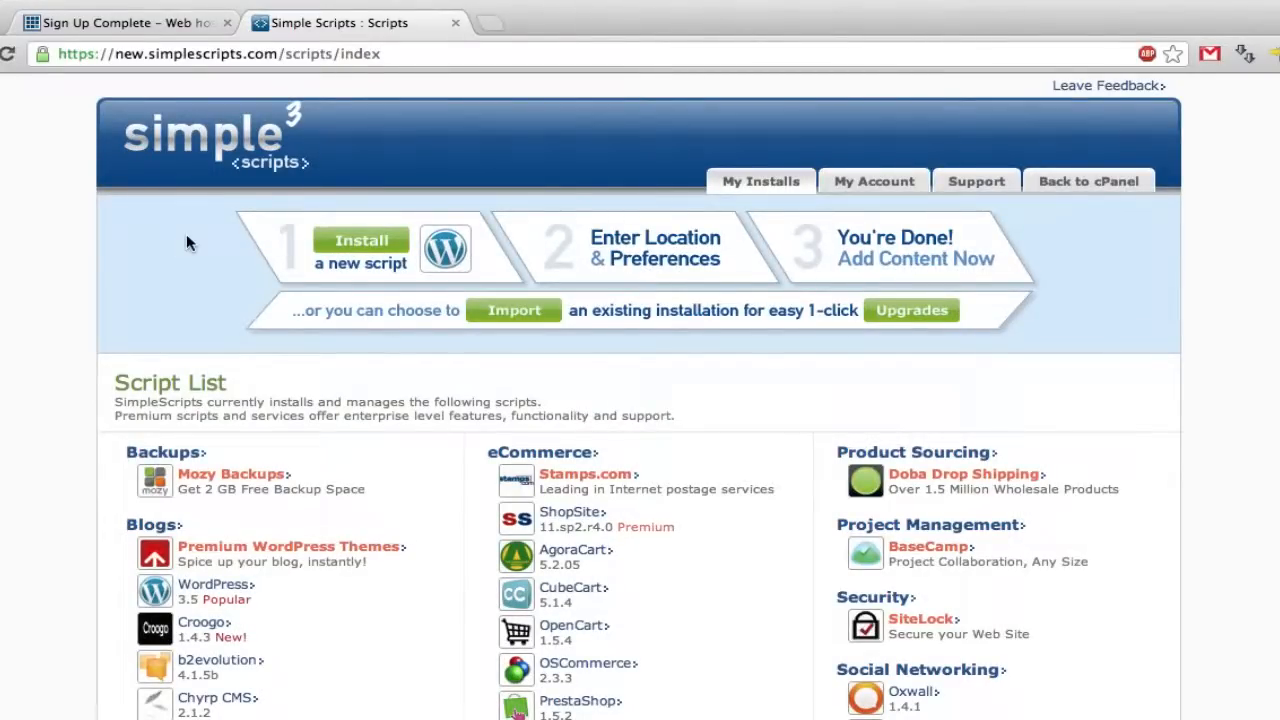
- Pick WordPress under Blogs in the Script List and start a new installation
{"action": "scroll", "coordinate": [186, 243], "scroll_direction": "down", "scroll_amount": 4}
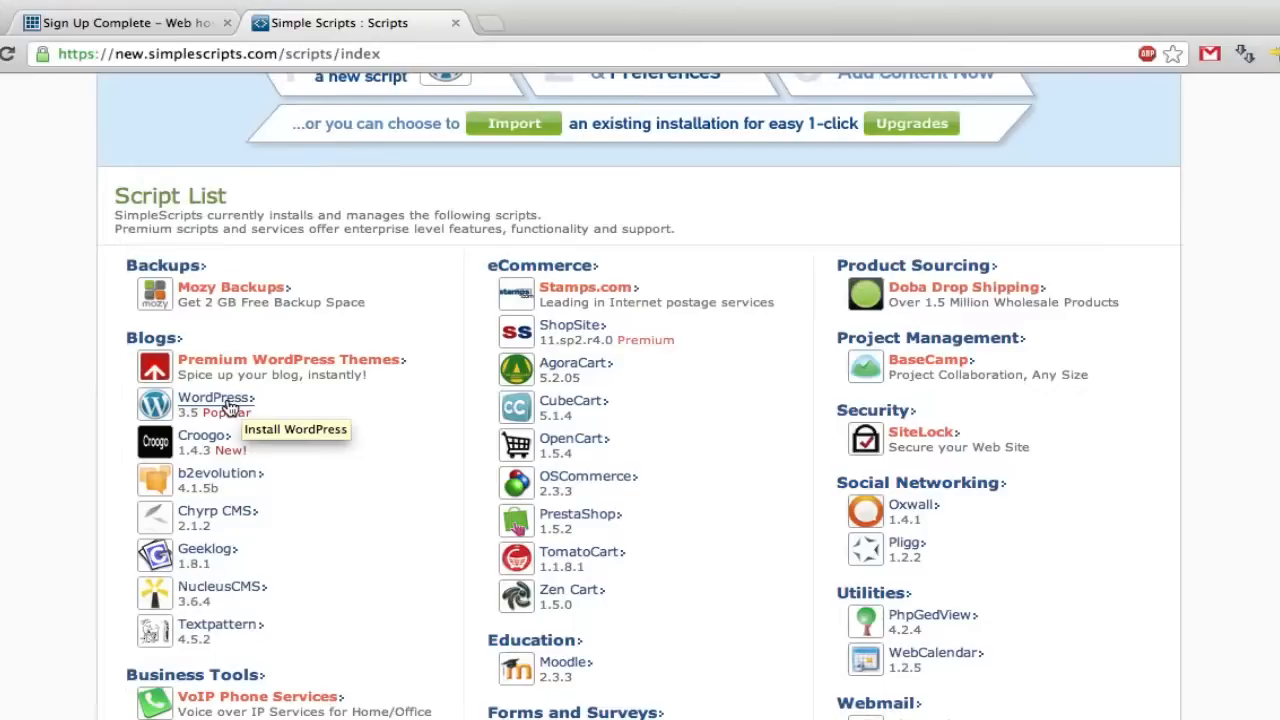
{"action": "left_click", "coordinate": [229, 407]}
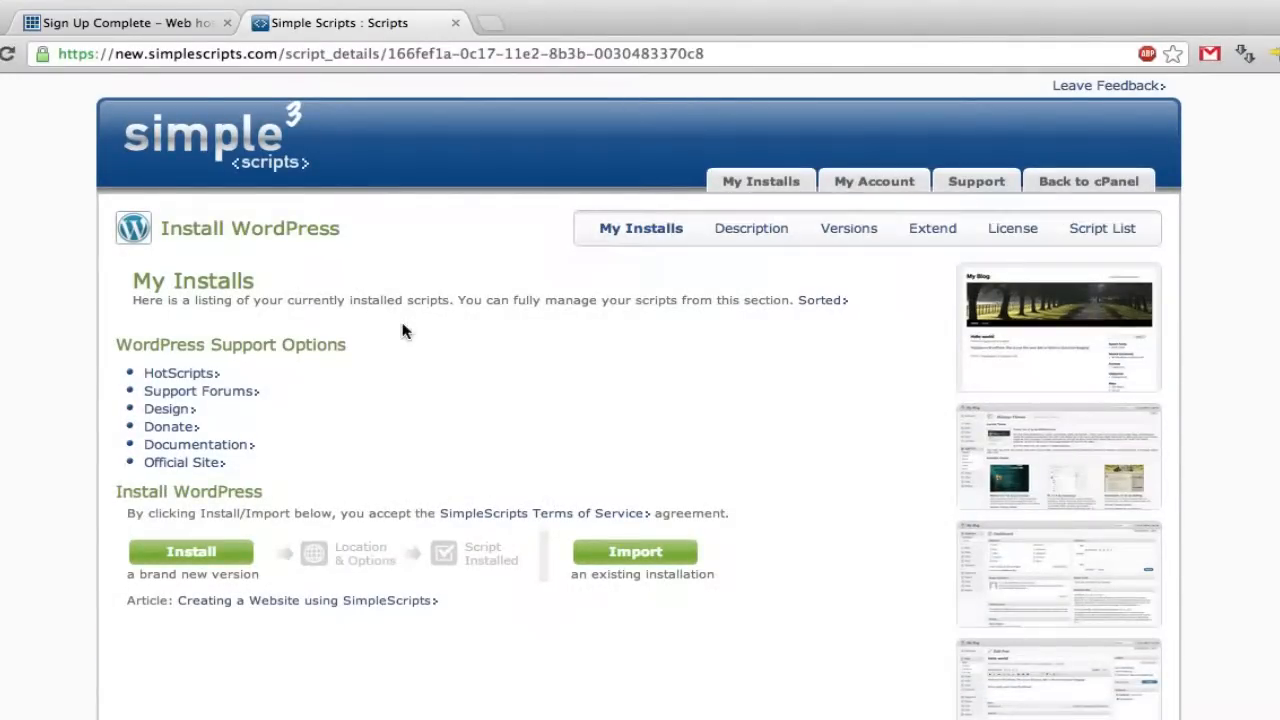
{"action": "left_click", "coordinate": [194, 561]}
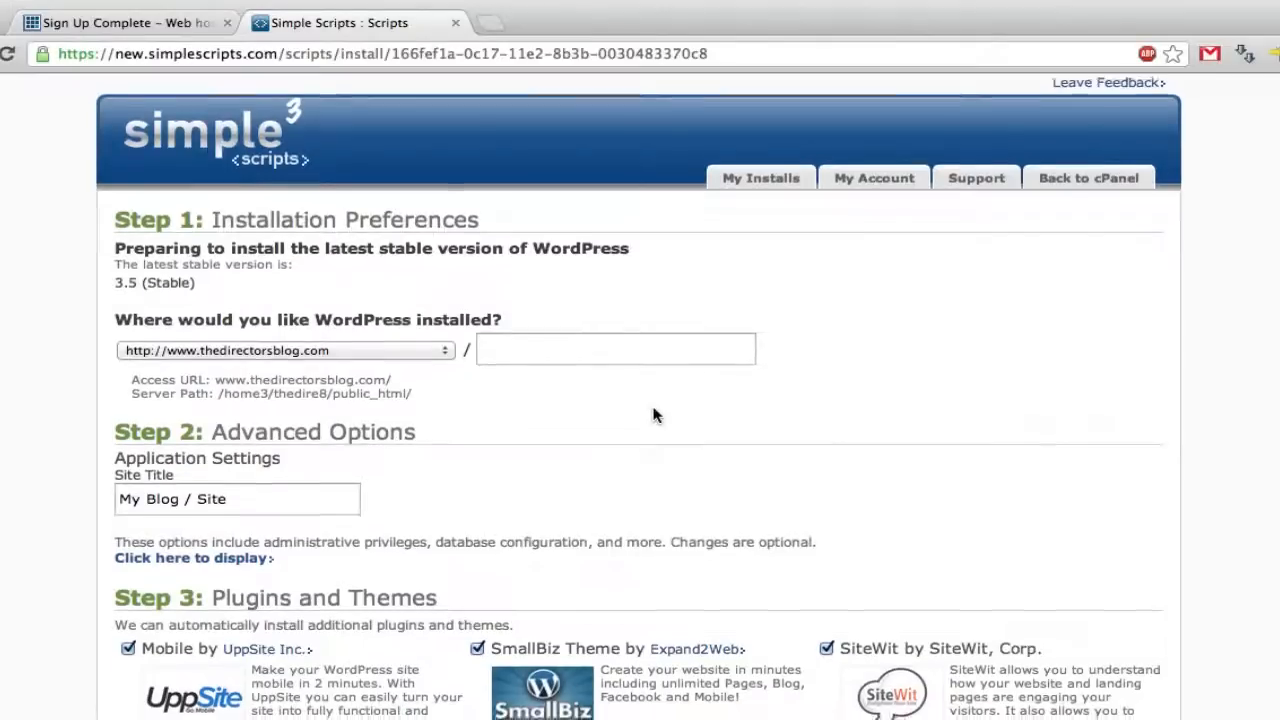
- Set the site title to 'The Director's Blog'
{"action": "scroll", "coordinate": [655, 416], "scroll_direction": "down", "scroll_amount": 4}
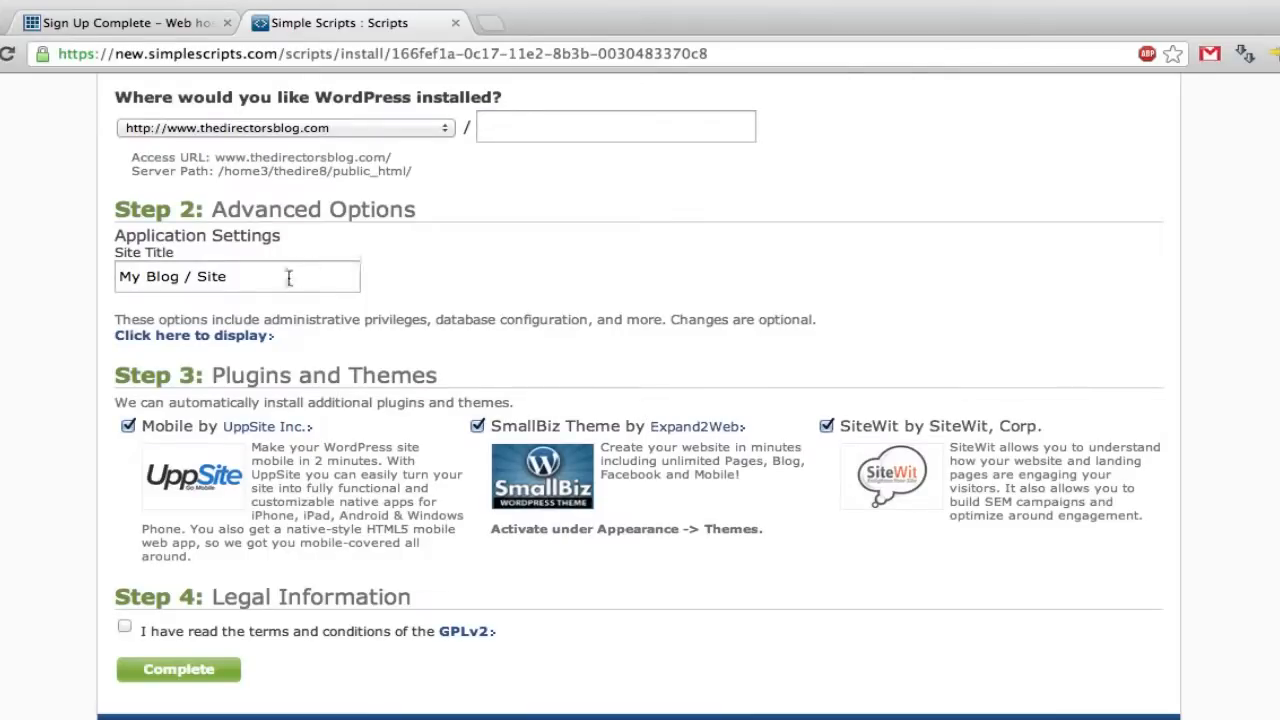
{"action": "triple_click", "coordinate": [273, 282]}
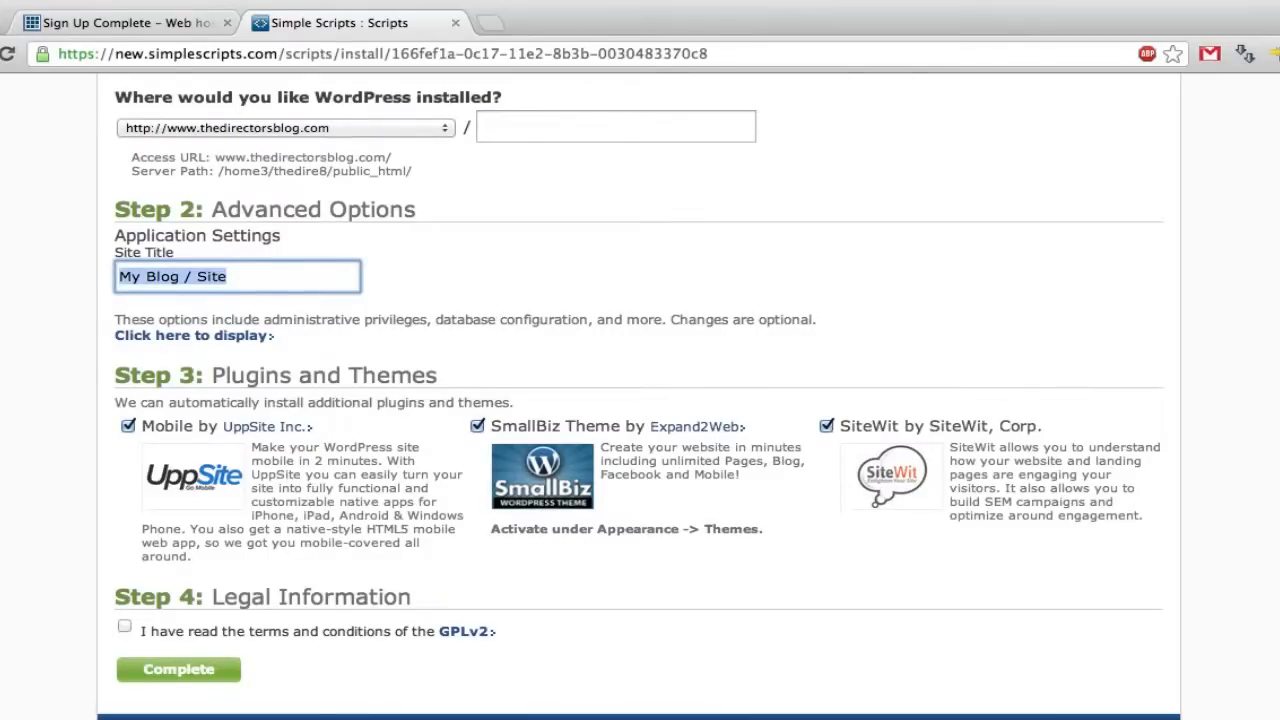
{"action": "type", "text": "The Direcot"}
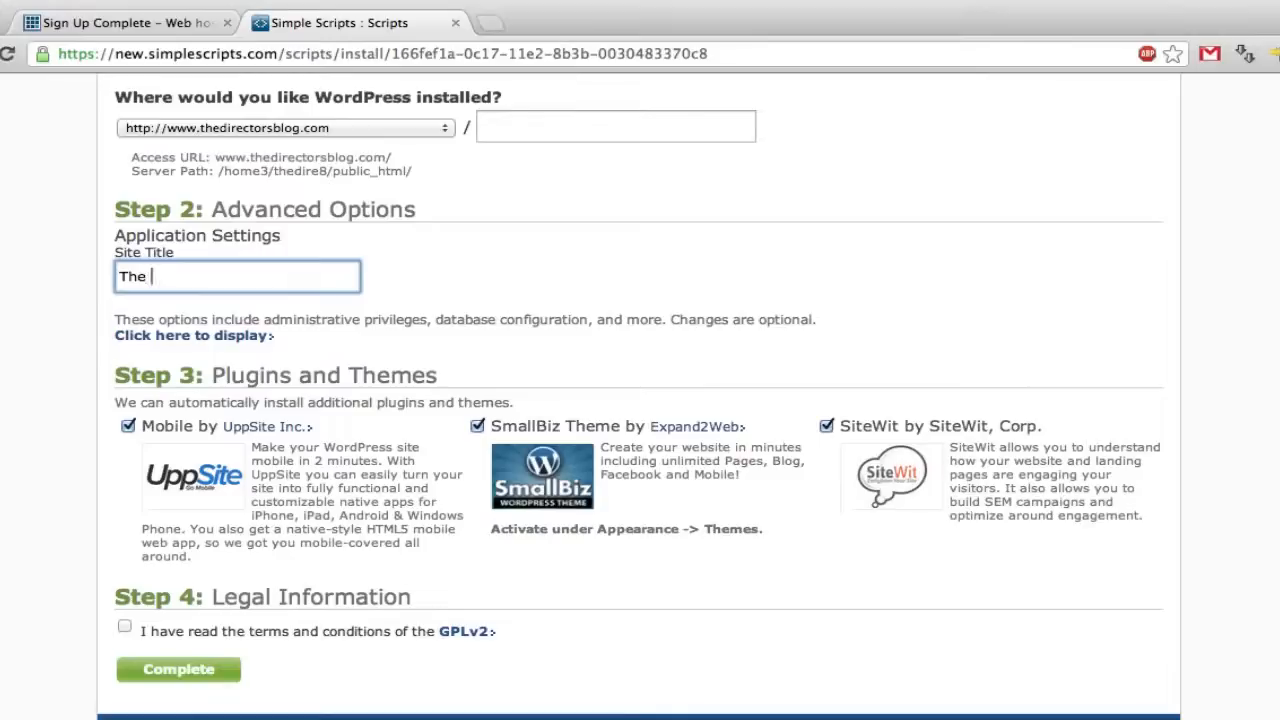
{"action": "key", "text": "BackSpace"}
{"action": "key", "text": "BackSpace"}
{"action": "type", "text": "tor's Blog"}
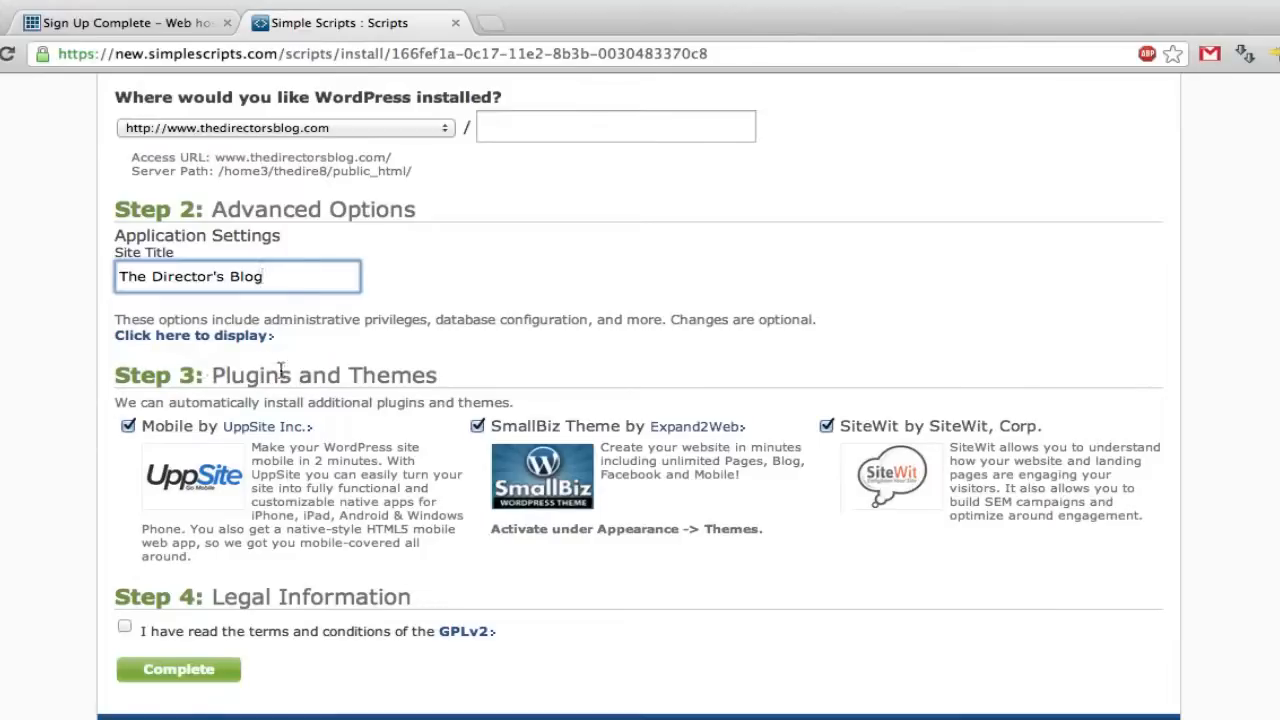
- Uncheck the Mobile, SmallBiz and SiteWit add-ons, accept the GPLv2 terms and submit
{"action": "left_click", "coordinate": [128, 427]}
{"action": "left_click", "coordinate": [477, 426]}
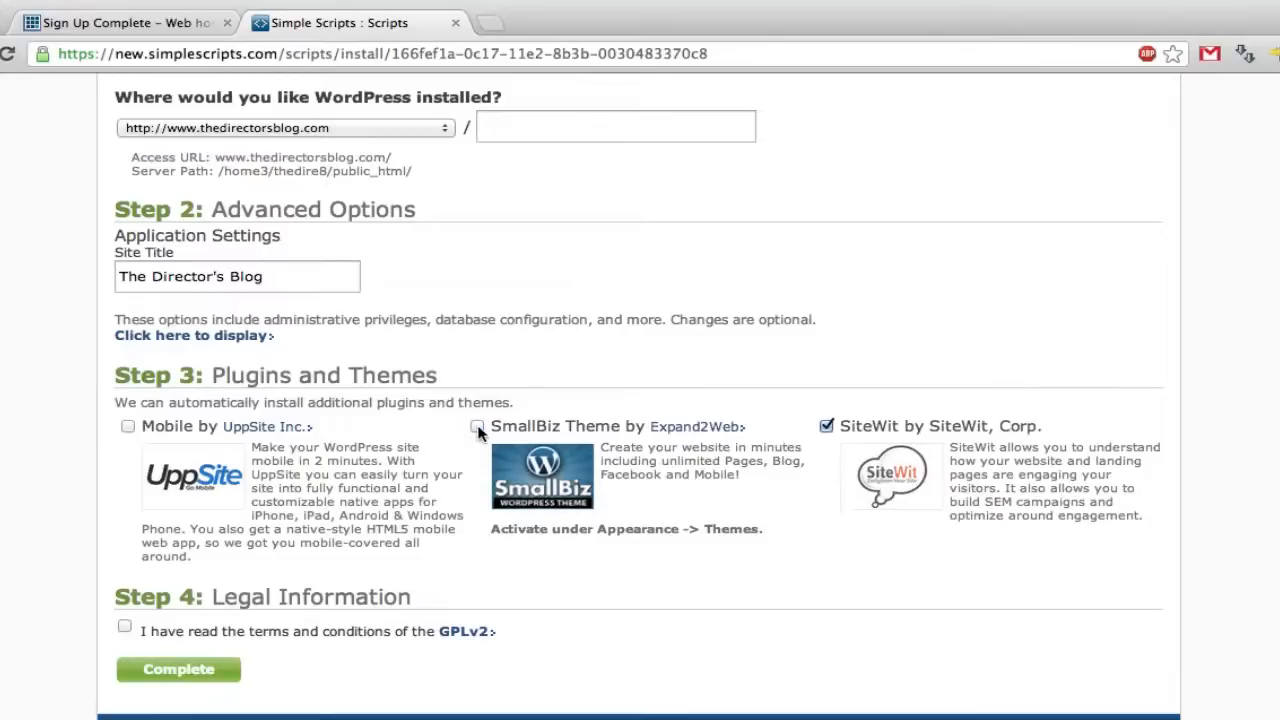
{"action": "left_click", "coordinate": [826, 426]}
{"action": "left_click", "coordinate": [125, 627]}
{"action": "left_click", "coordinate": [197, 678]}
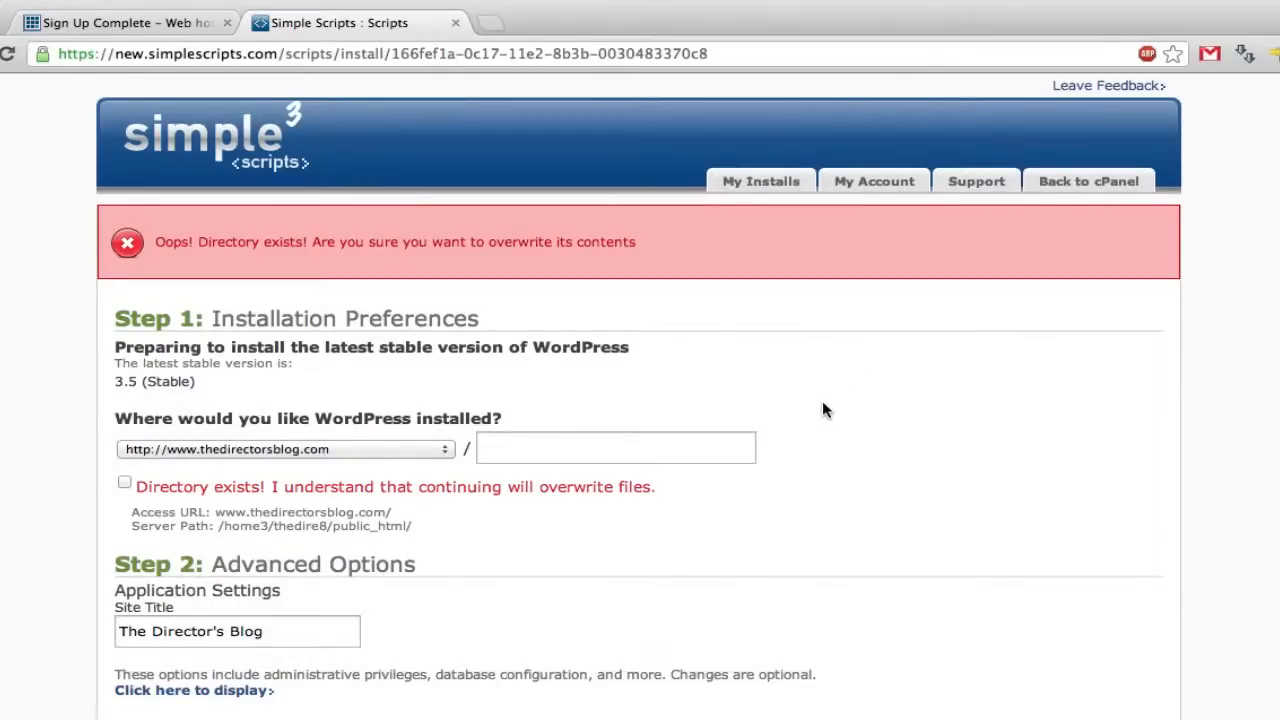
- Confirm overwriting the existing directory, uncheck the three add-ons again and resubmit the installation
{"action": "left_click", "coordinate": [124, 482]}
{"action": "scroll", "coordinate": [720, 500], "scroll_direction": "down", "scroll_amount": 3}
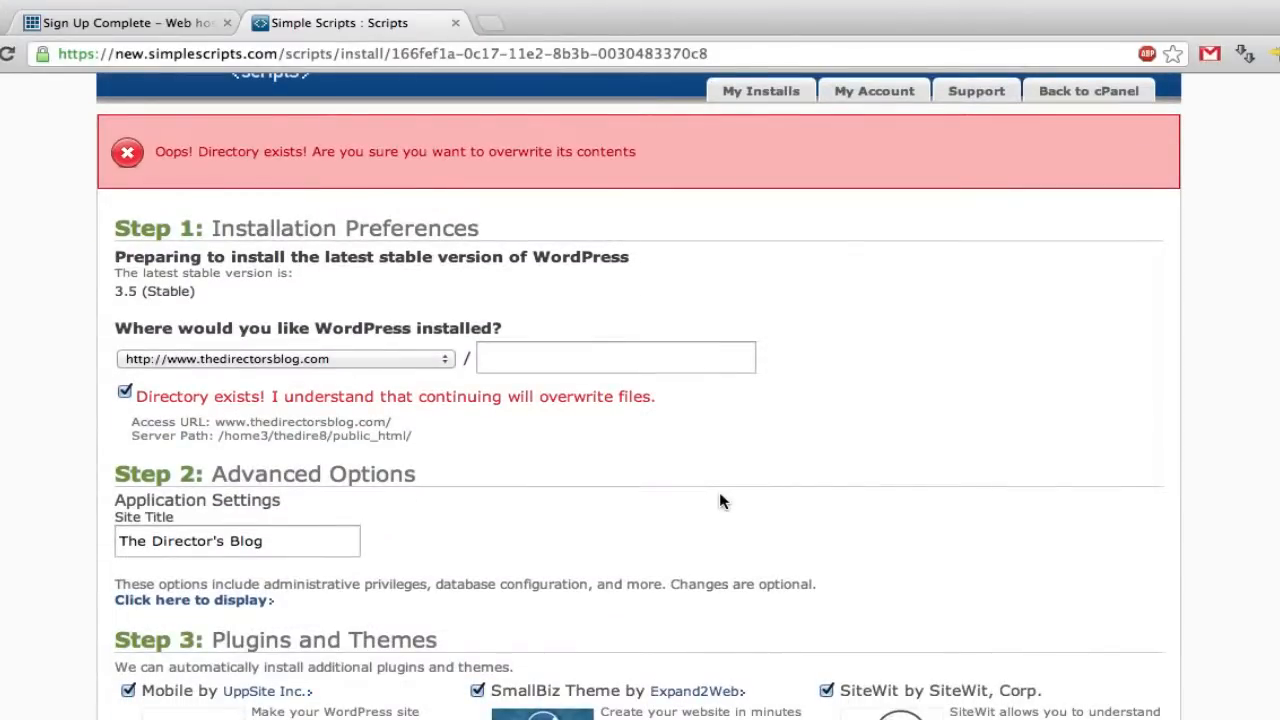
{"action": "scroll", "coordinate": [720, 500], "scroll_direction": "down", "scroll_amount": 5}
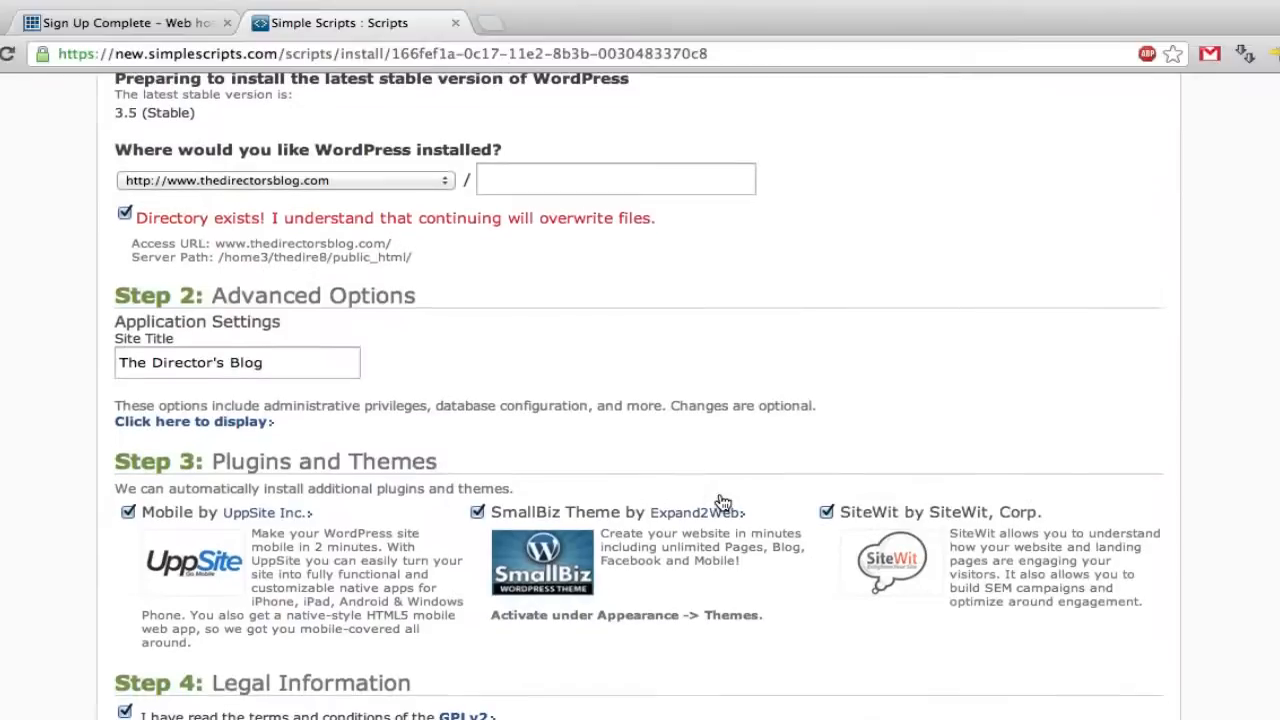
{"action": "left_click", "coordinate": [128, 512]}
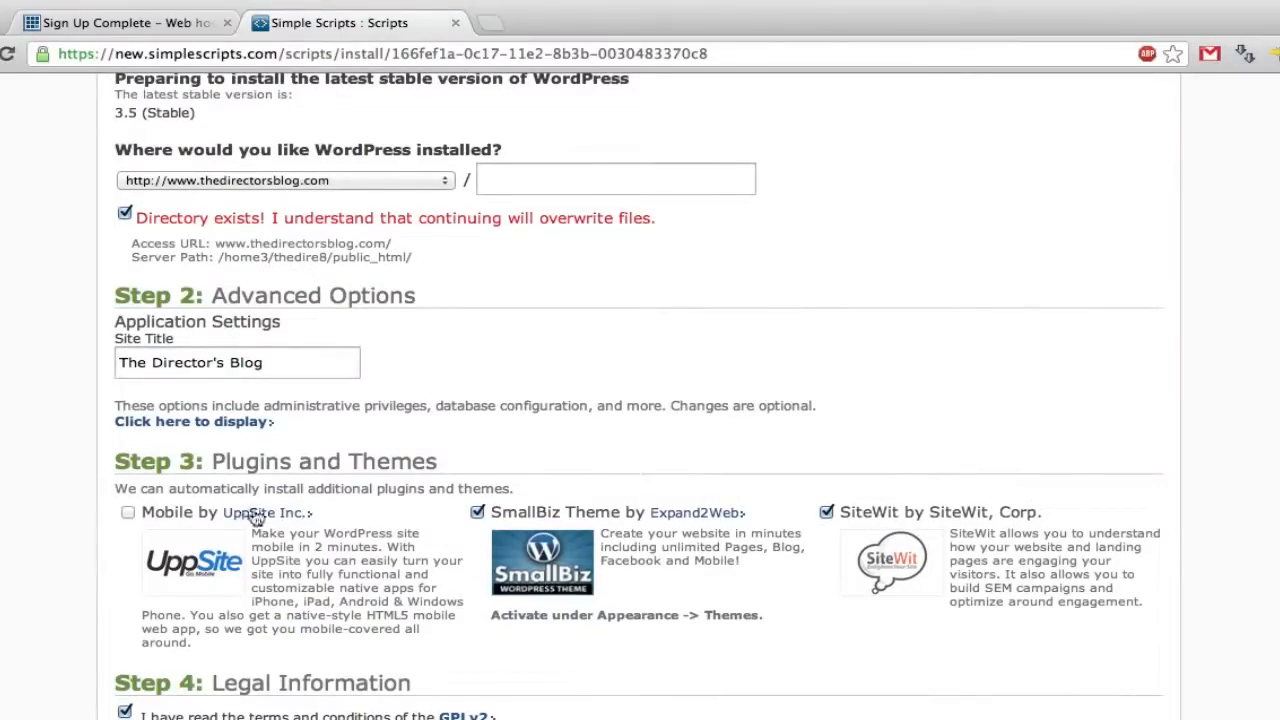
{"action": "left_click", "coordinate": [472, 514]}
{"action": "left_click", "coordinate": [826, 513]}
{"action": "scroll", "coordinate": [780, 595], "scroll_direction": "down", "scroll_amount": 2}
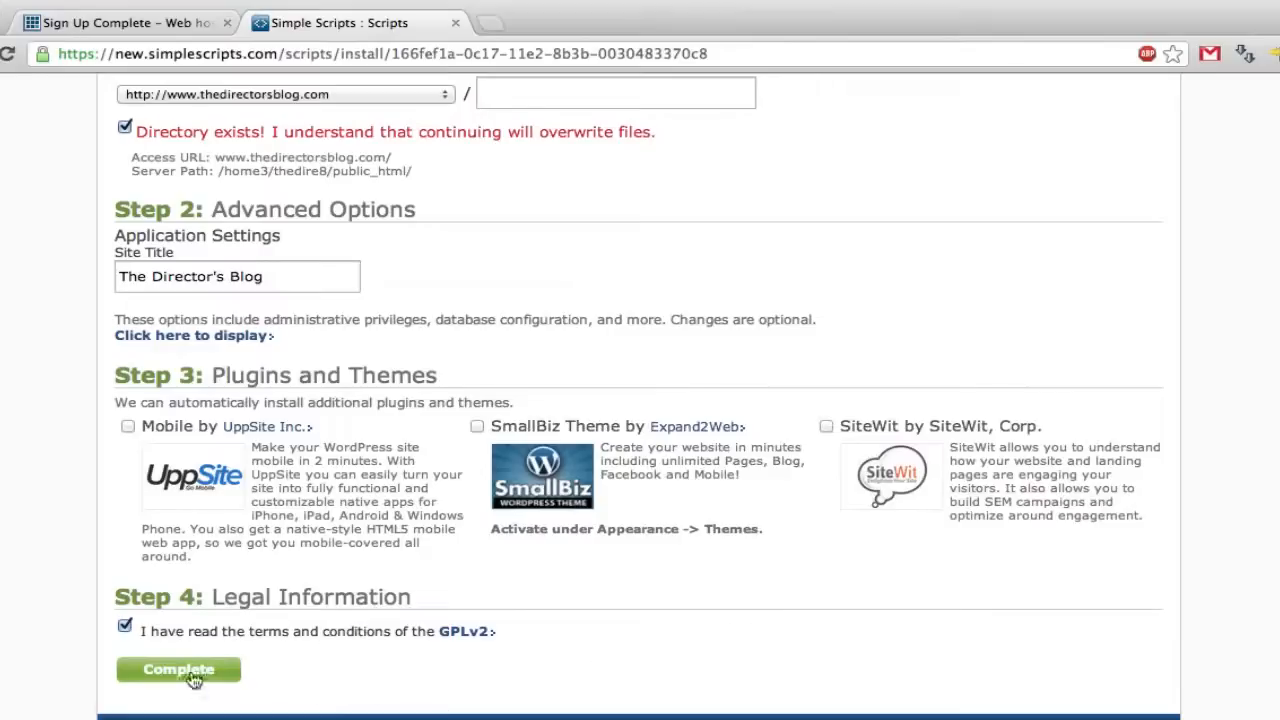
{"action": "left_click", "coordinate": [192, 679]}
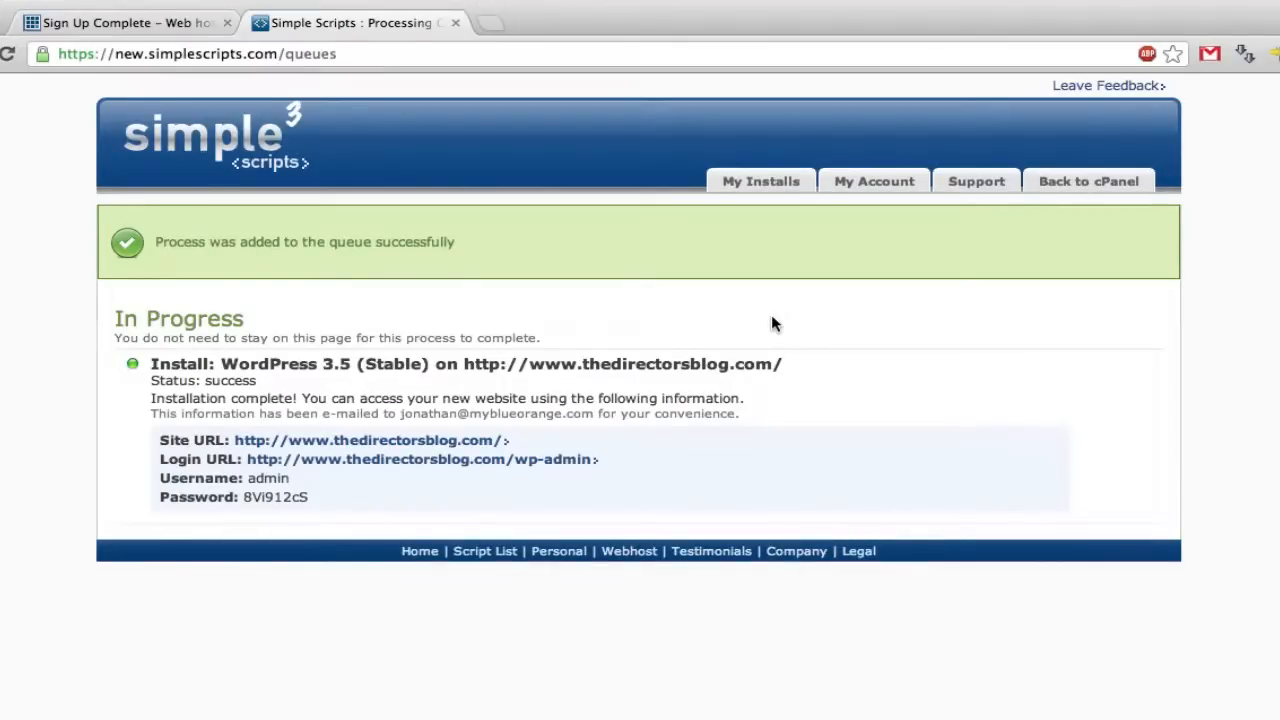
- Open the new blog, bookmark it in the Business folder, then open its admin login page
{"action": "left_click", "coordinate": [468, 444]}
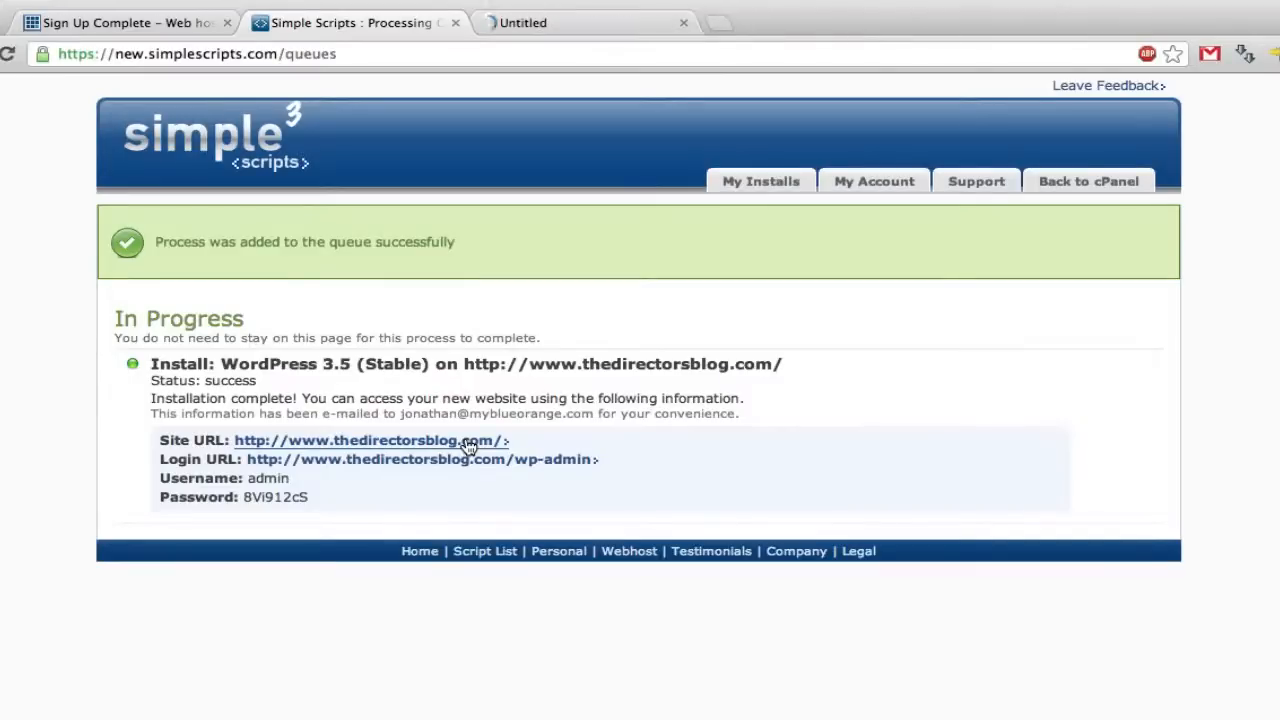
{"action": "left_click", "coordinate": [608, 26]}
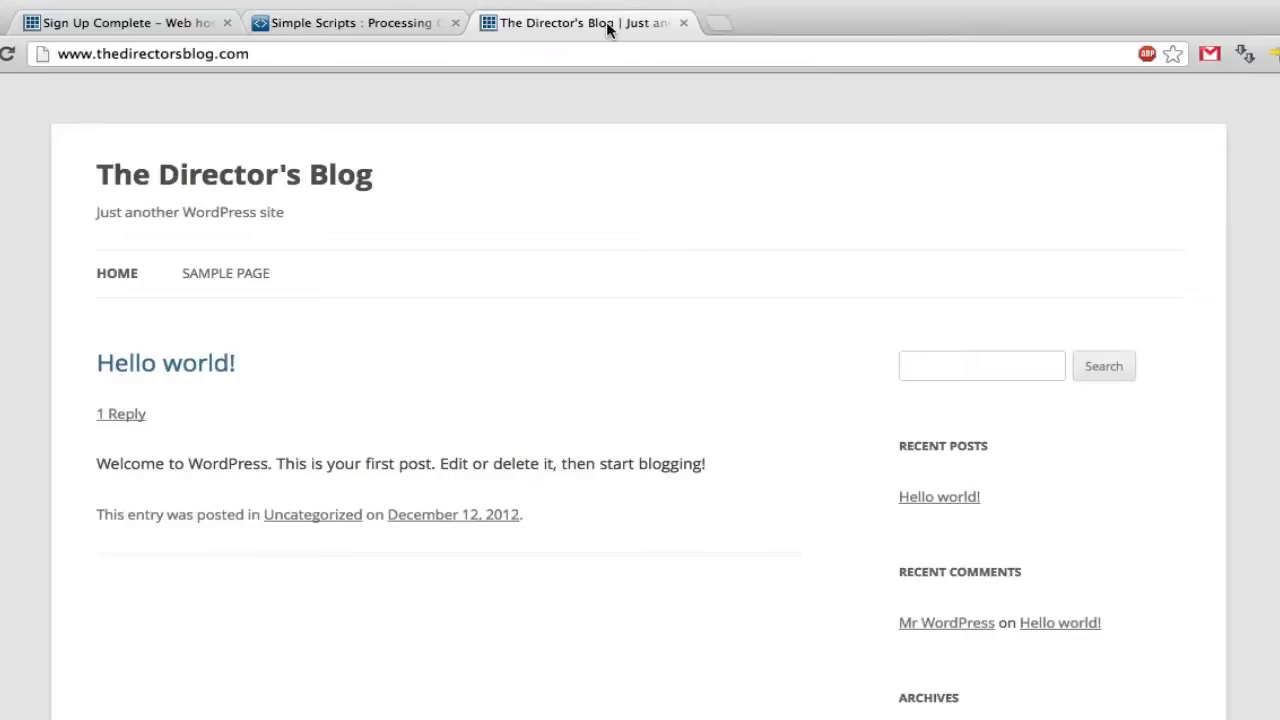
{"action": "left_click", "coordinate": [1172, 54]}
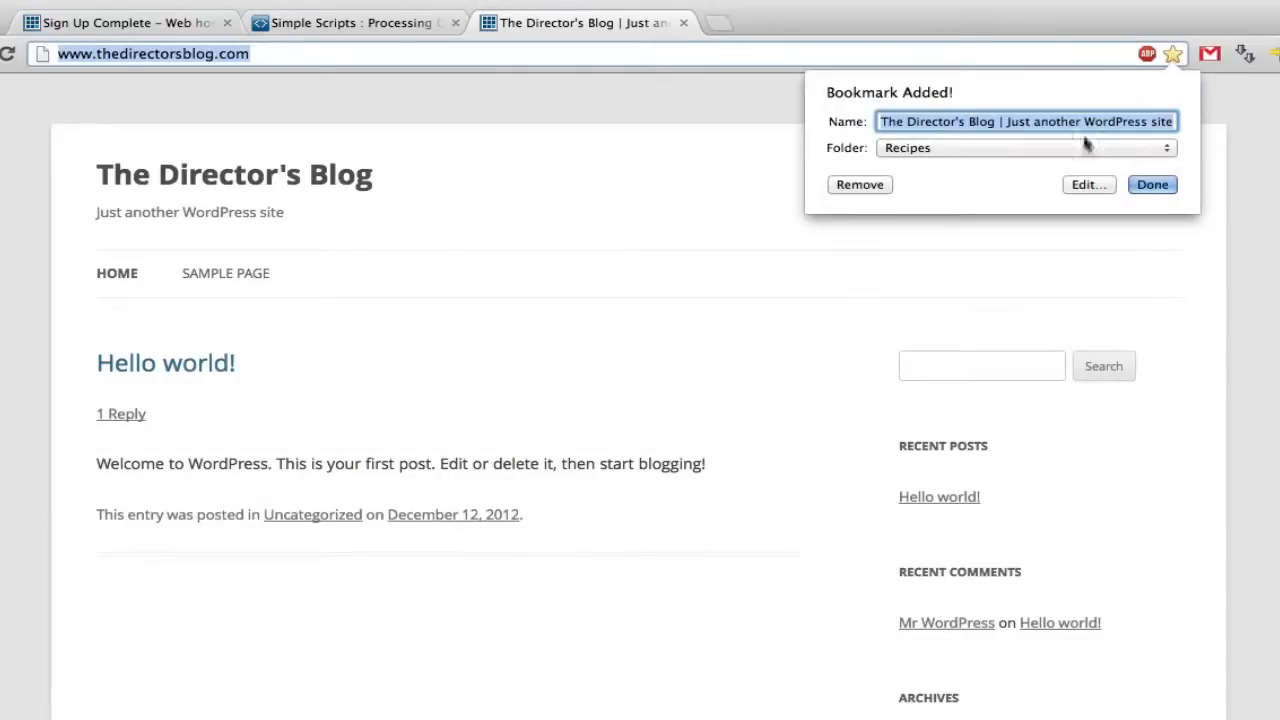
{"action": "left_click", "coordinate": [1021, 155]}
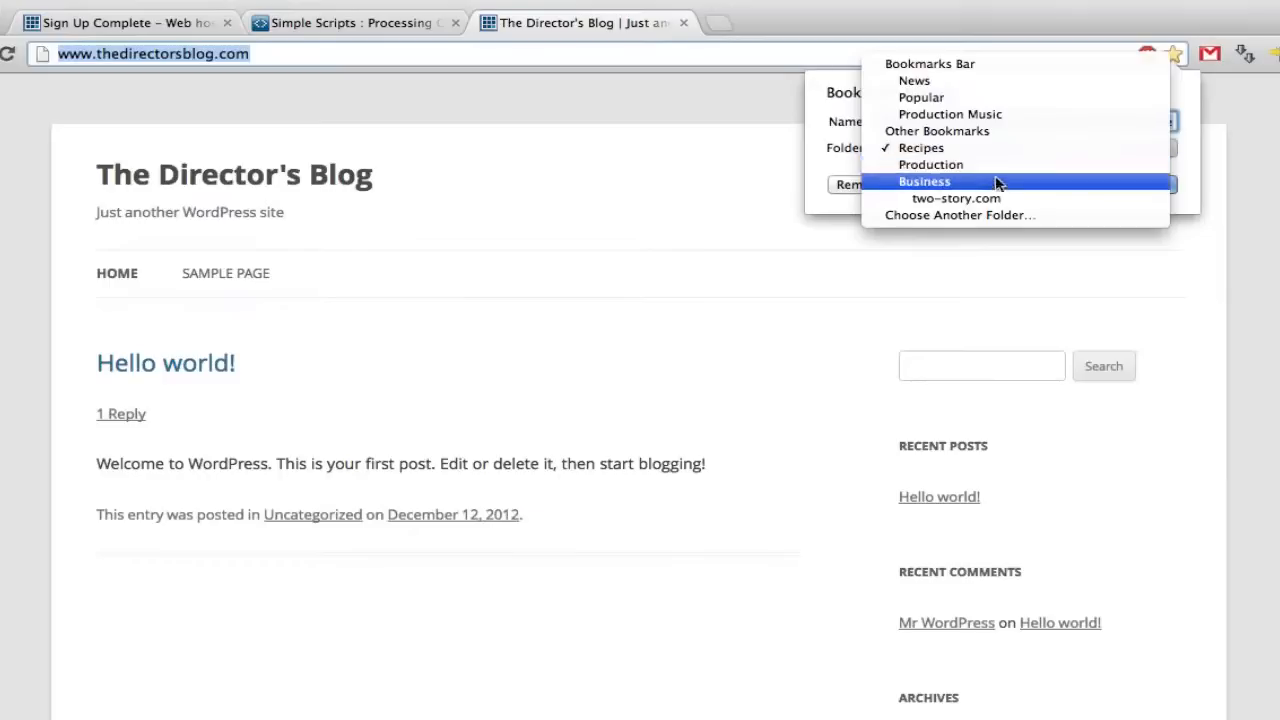
{"action": "left_click", "coordinate": [996, 184]}
{"action": "left_click", "coordinate": [1152, 184]}
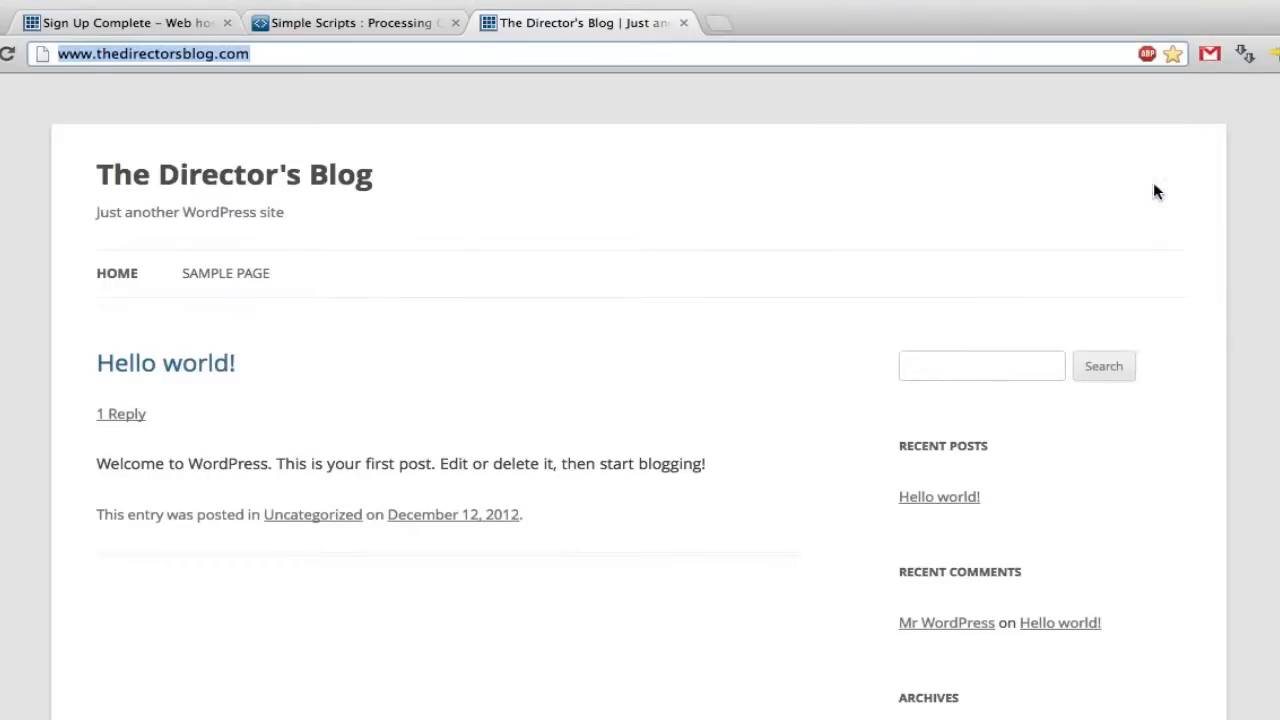
{"action": "left_click", "coordinate": [400, 22]}
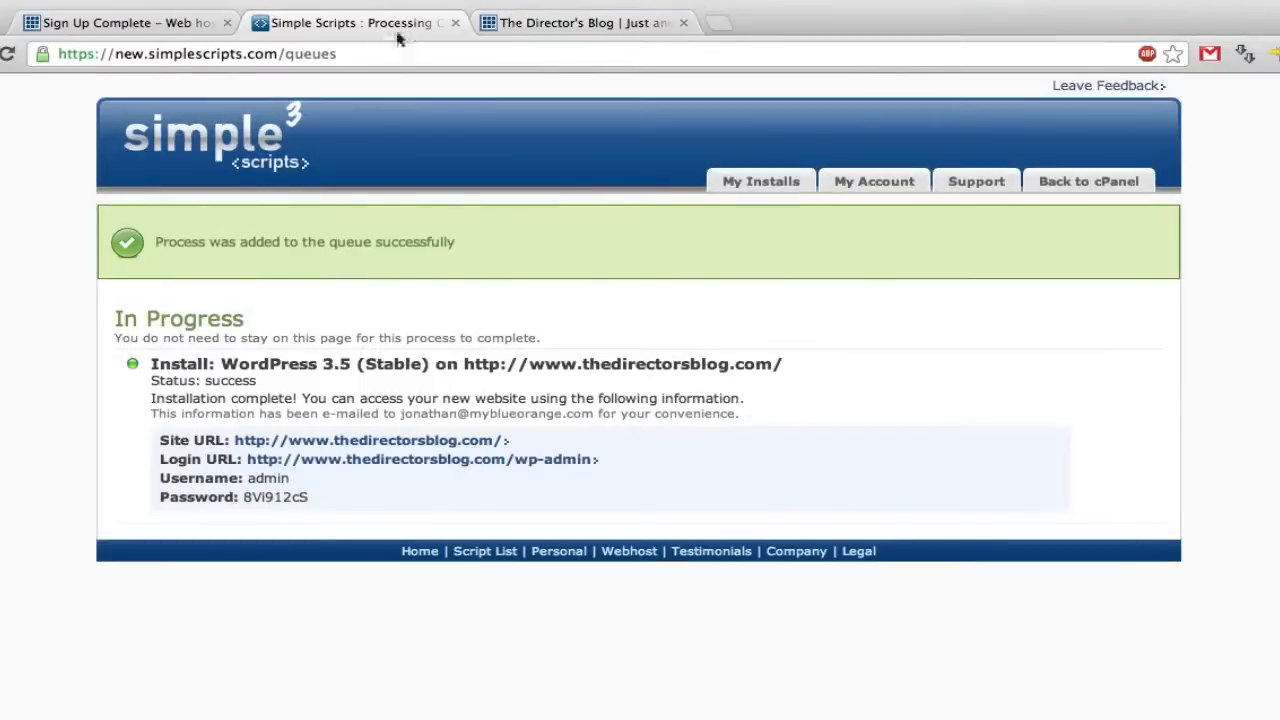
{"action": "left_click", "coordinate": [479, 459], "text": "super"}
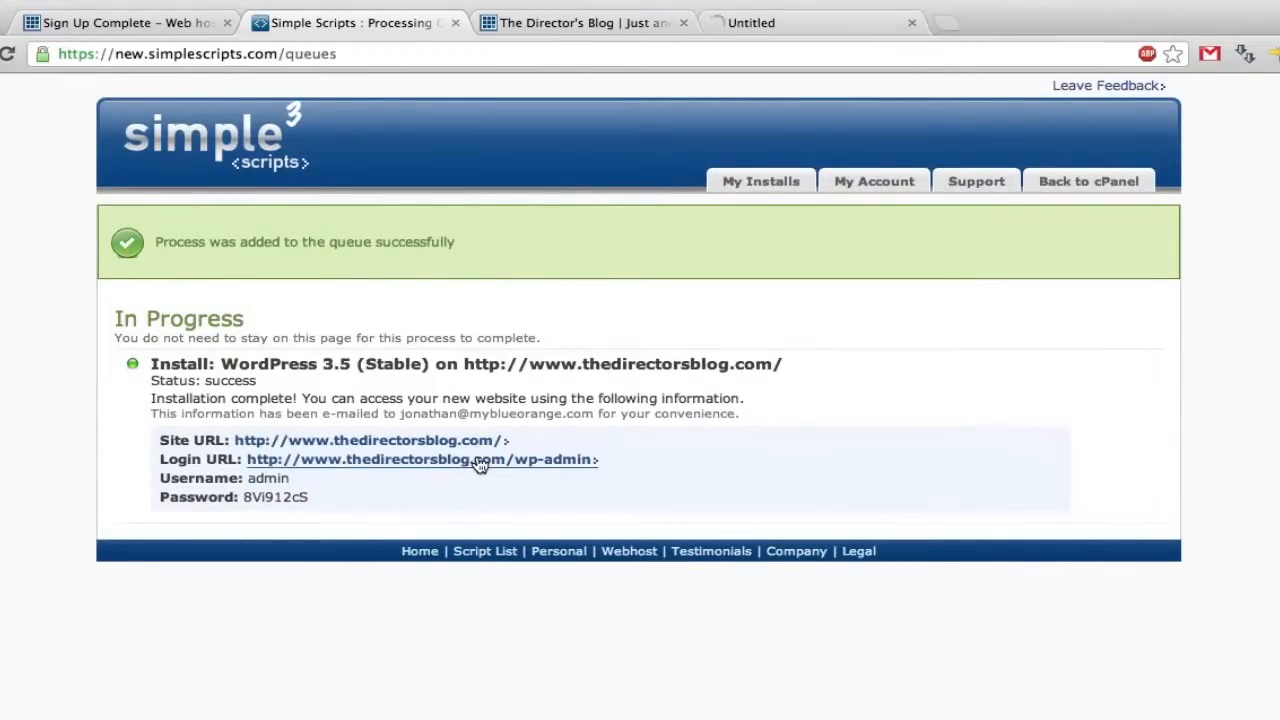
- Check the install's login details and enter admin as the username
{"action": "left_click", "coordinate": [769, 22]}
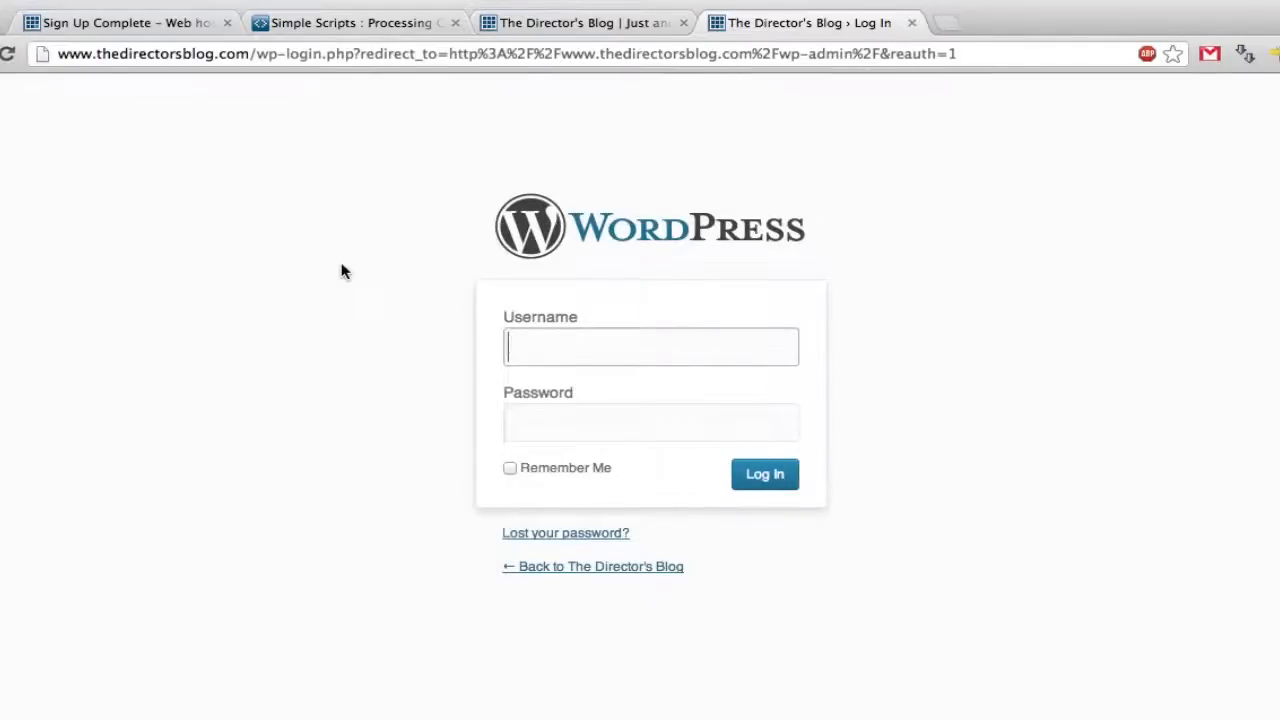
{"action": "left_click", "coordinate": [357, 22]}
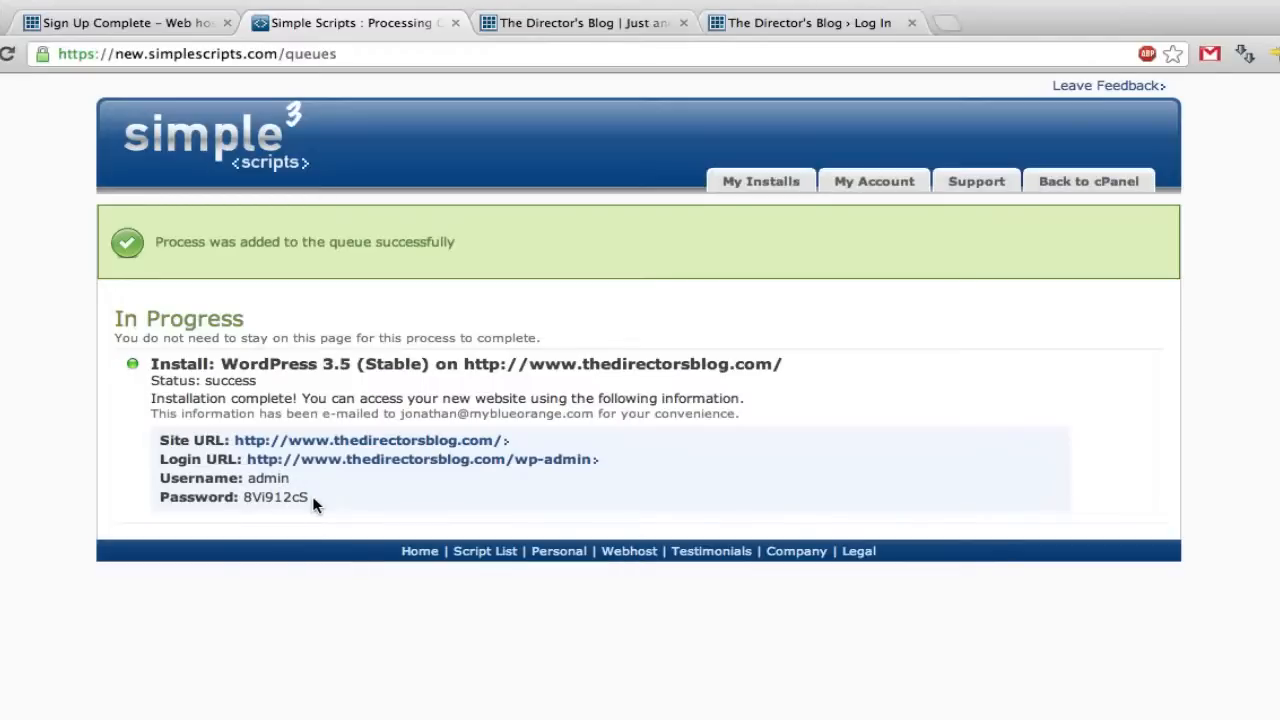
{"action": "left_click", "coordinate": [810, 32]}
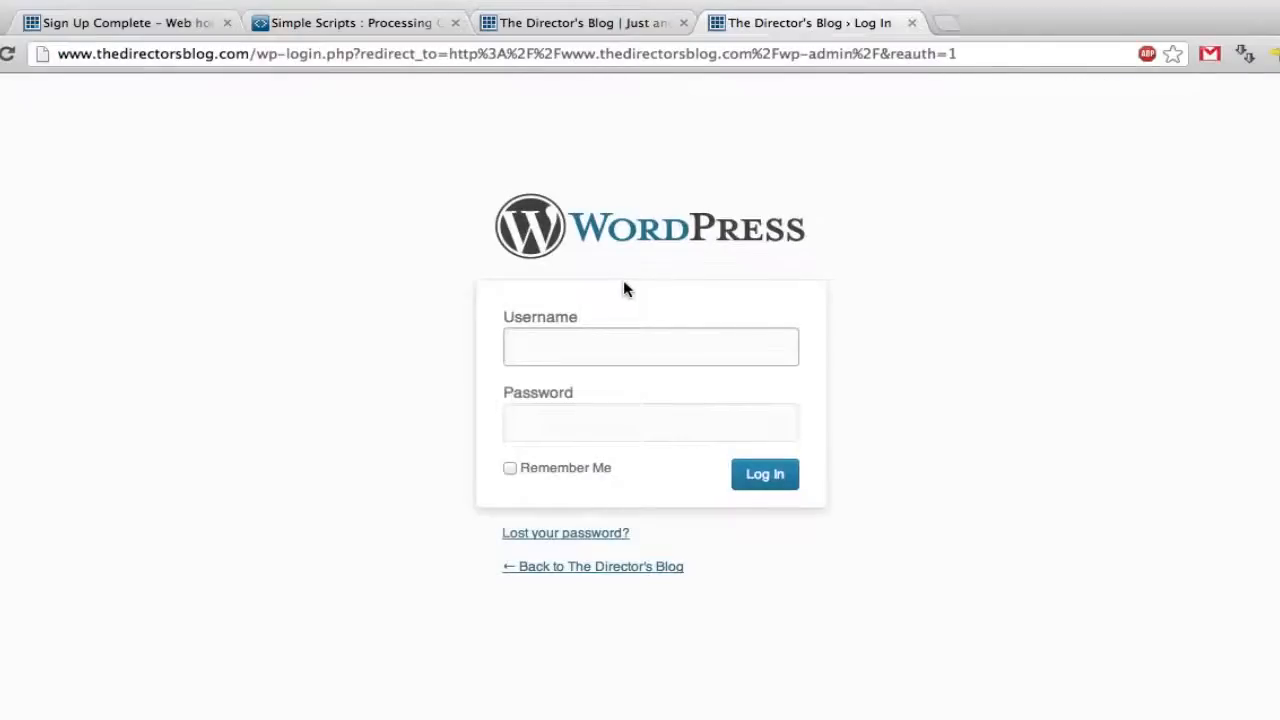
{"action": "type", "text": "admin"}
{"action": "key", "text": "Tab"}
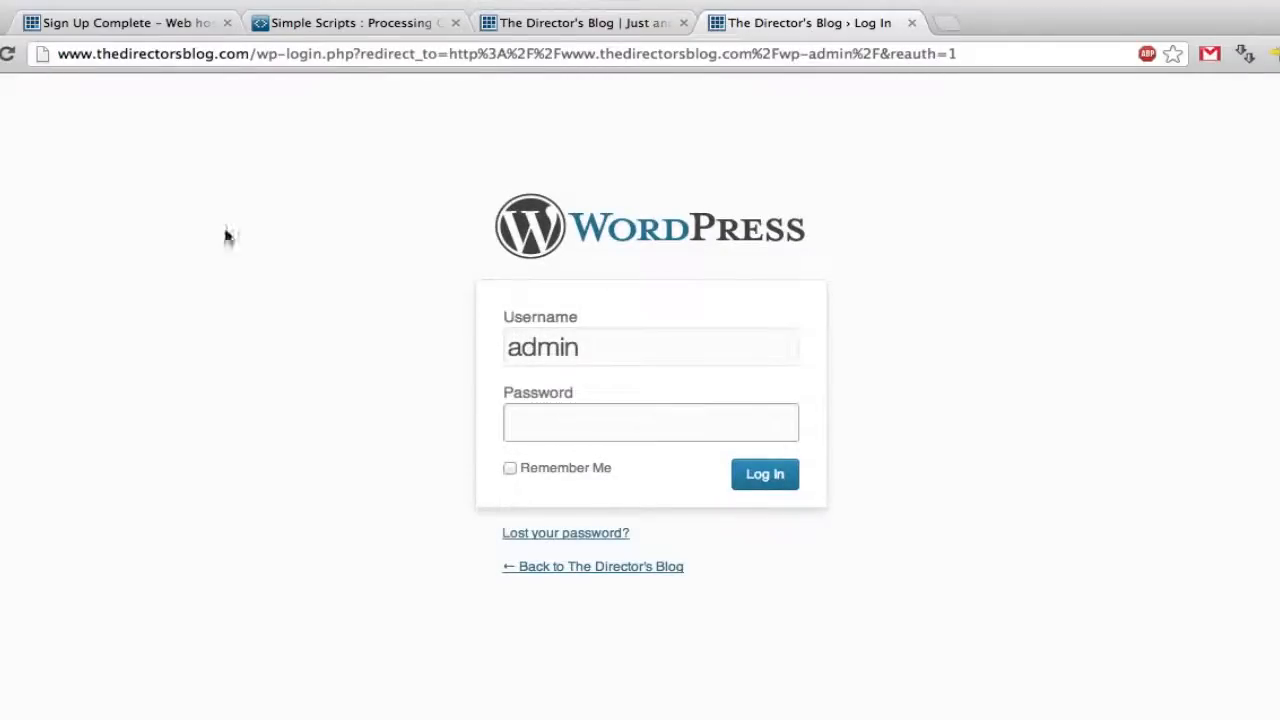
- Copy the generated password into the login form, tick Remember Me and log in
{"action": "left_click", "coordinate": [350, 42]}
{"action": "left_click", "coordinate": [357, 23]}
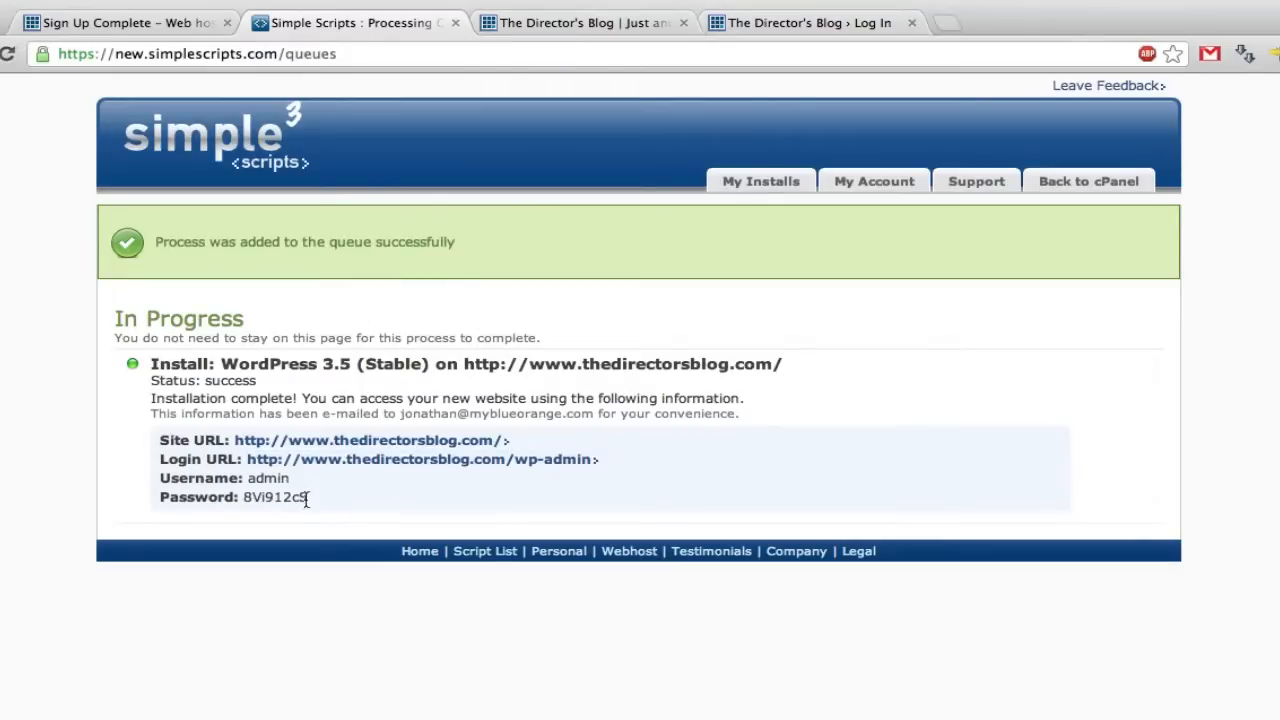
{"action": "left_click_drag", "start_coordinate": [308, 500], "coordinate": [246, 497]}
{"action": "left_click", "coordinate": [825, 23]}
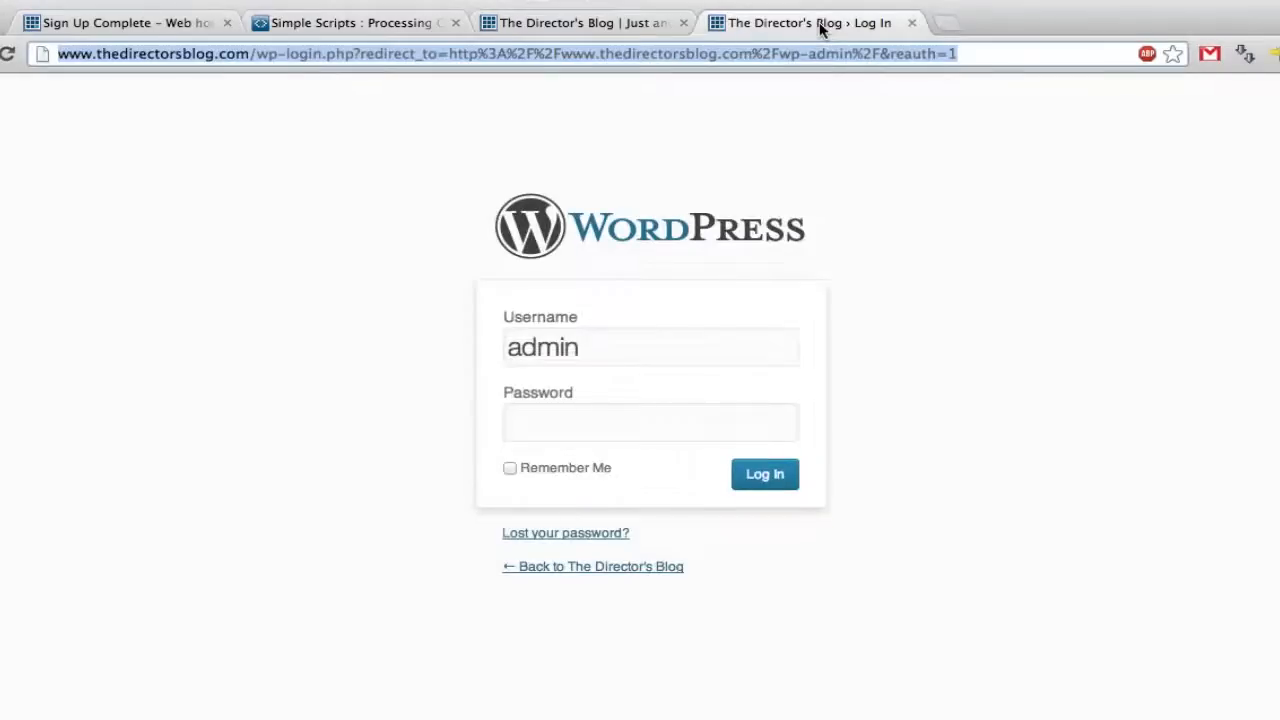
{"action": "left_click", "coordinate": [647, 424]}
{"action": "key", "text": "ctrl+v"}
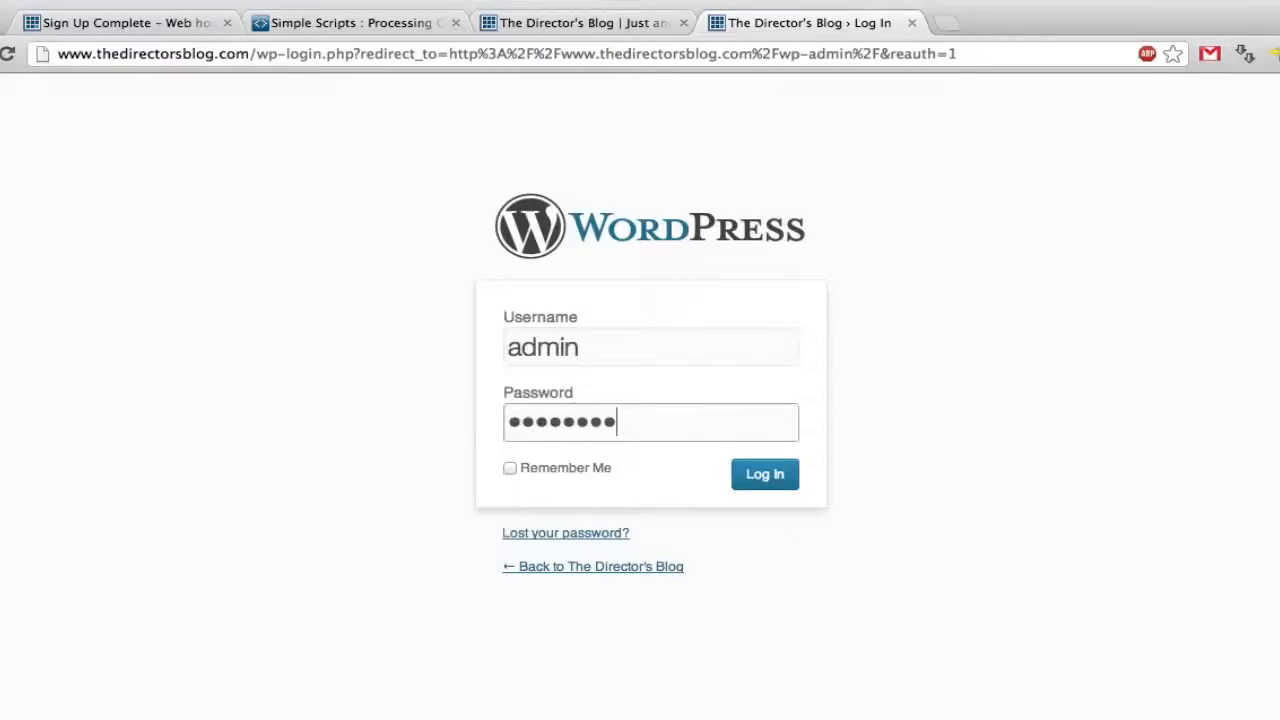
{"action": "left_click", "coordinate": [510, 469]}
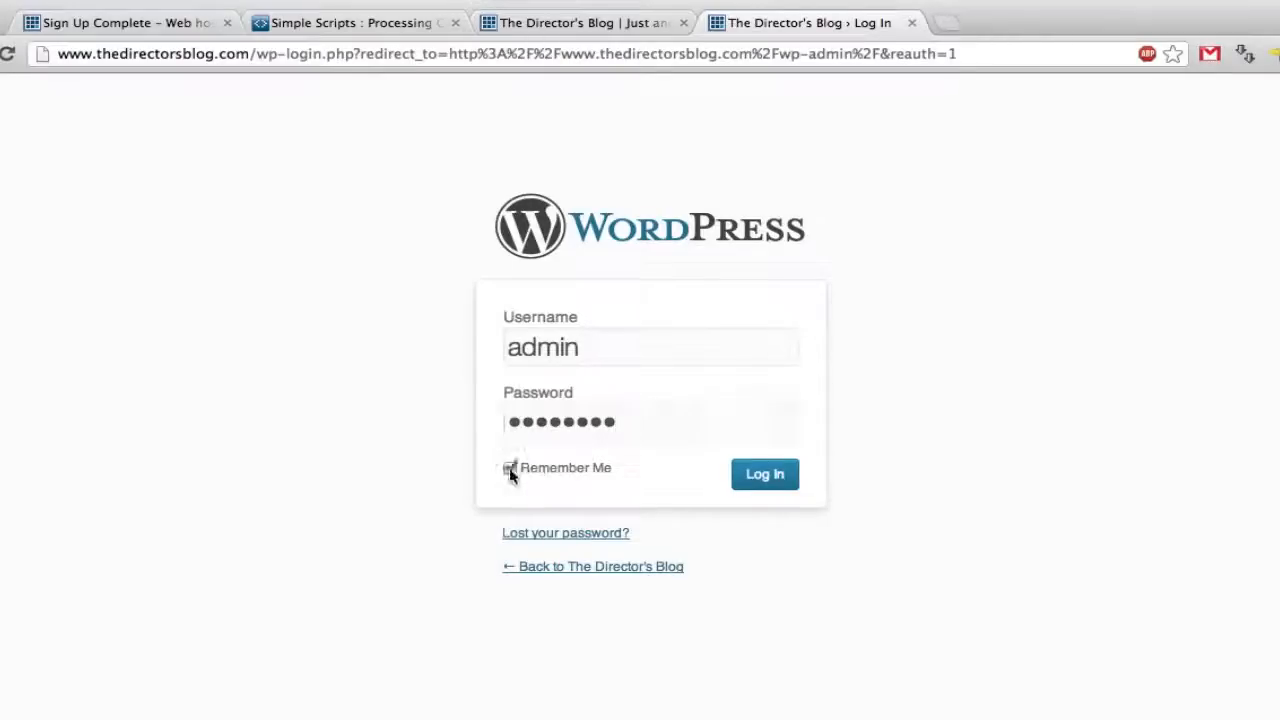
{"action": "left_click", "coordinate": [770, 478]}
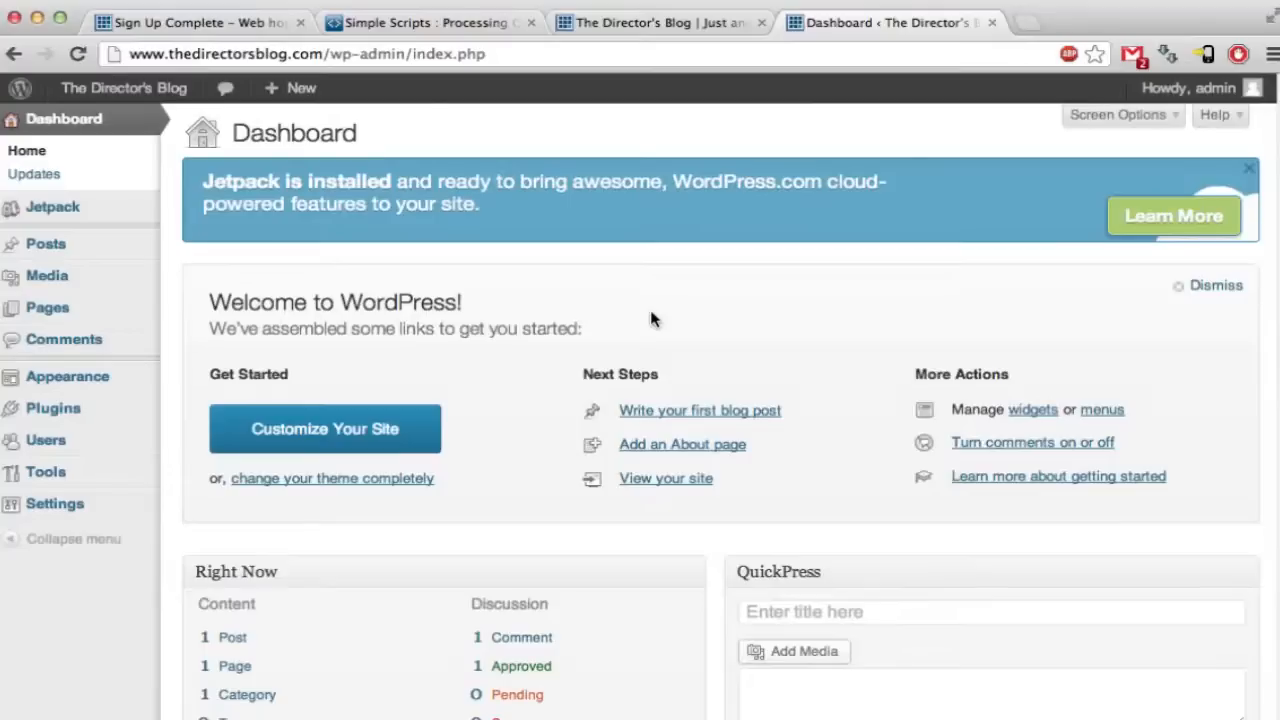
- Open the Hello world! post in the editor from the Posts list
{"action": "left_click", "coordinate": [37, 244]}
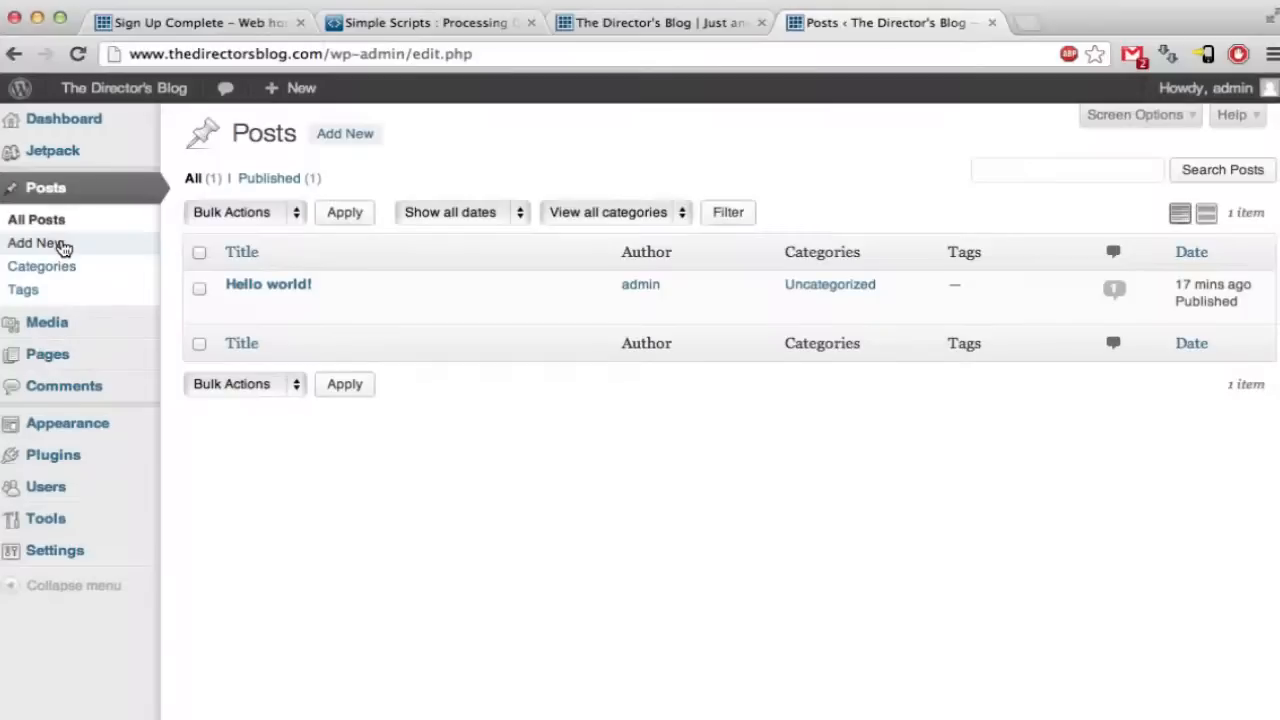
{"action": "left_click", "coordinate": [239, 313]}
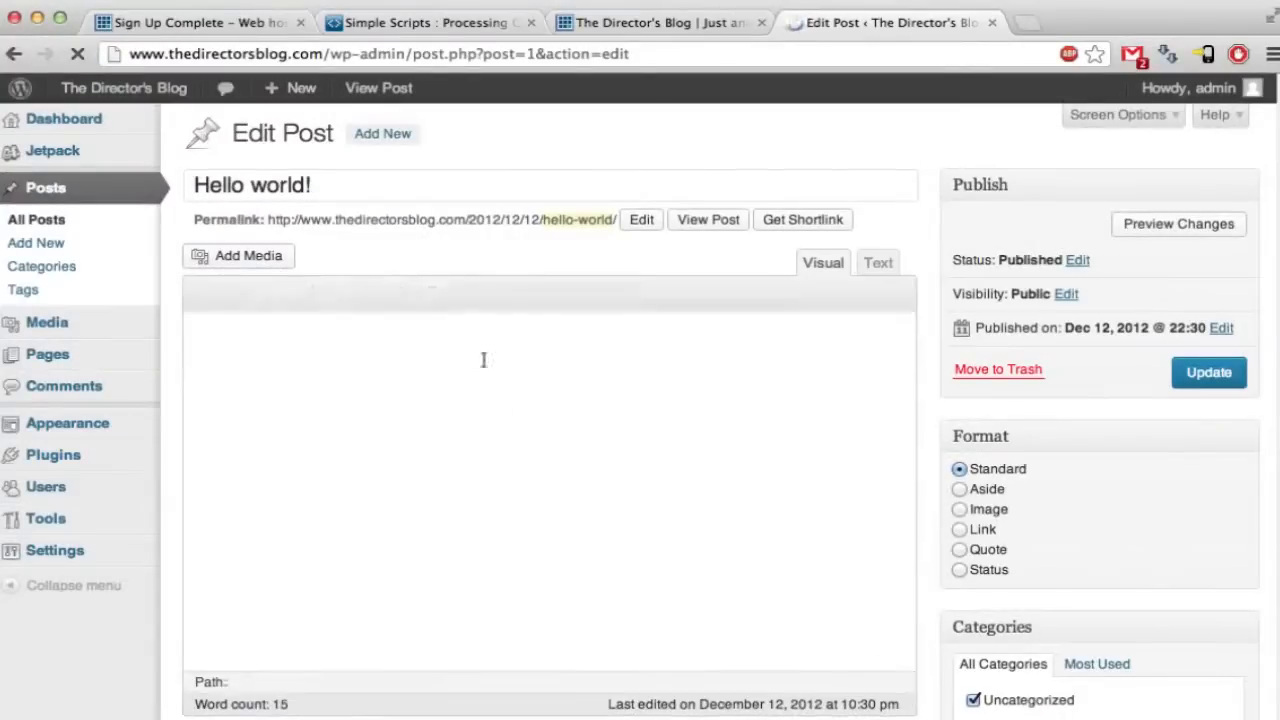
- Retitle the post 'My First Post', replace its body with 'New to WordPress and love it!' and update
{"action": "left_click_drag", "start_coordinate": [335, 188], "coordinate": [123, 177]}
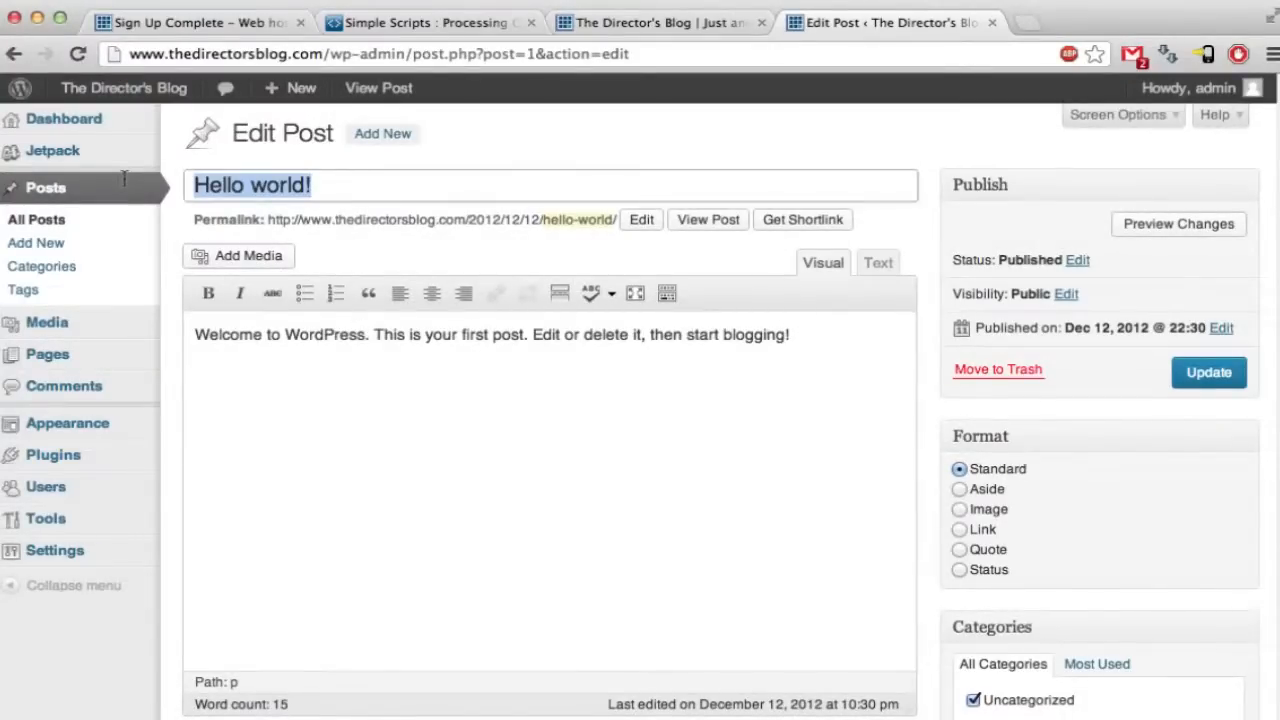
{"action": "type", "text": "My First Post"}
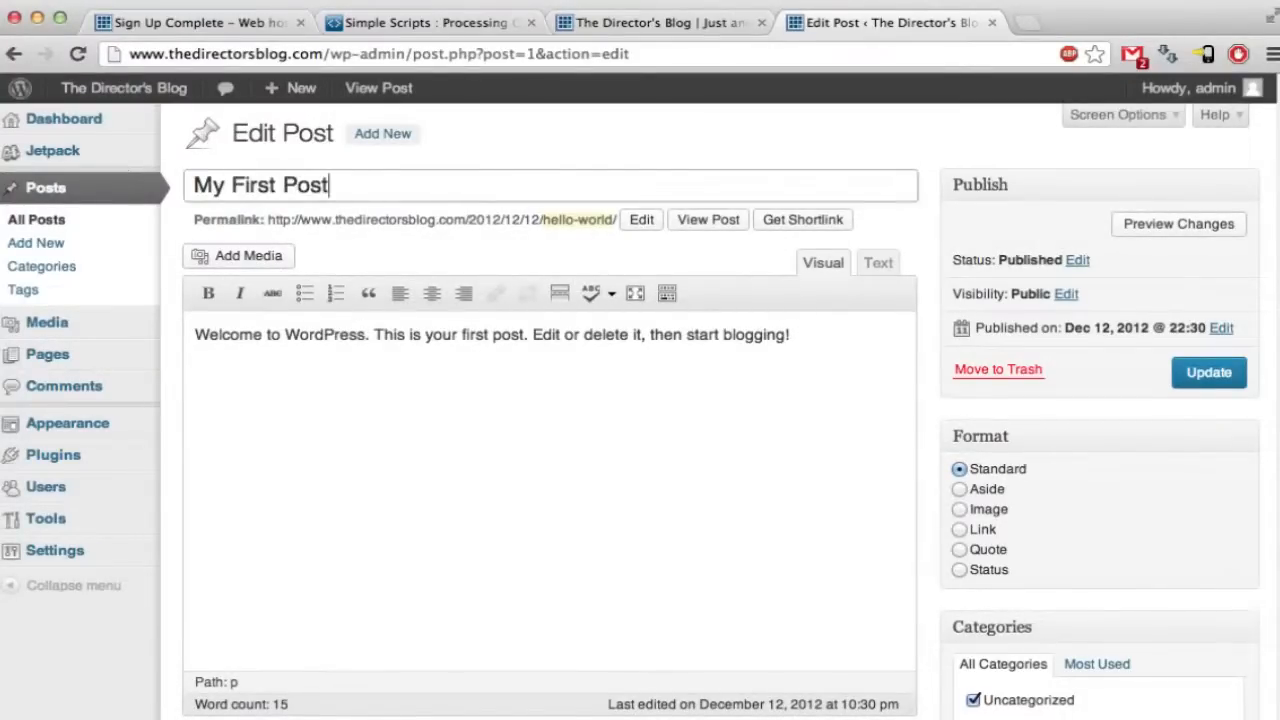
{"action": "left_click", "coordinate": [700, 391]}
{"action": "left_click_drag", "start_coordinate": [837, 371], "coordinate": [238, 314]}
{"action": "type", "text": "New to Wo"}
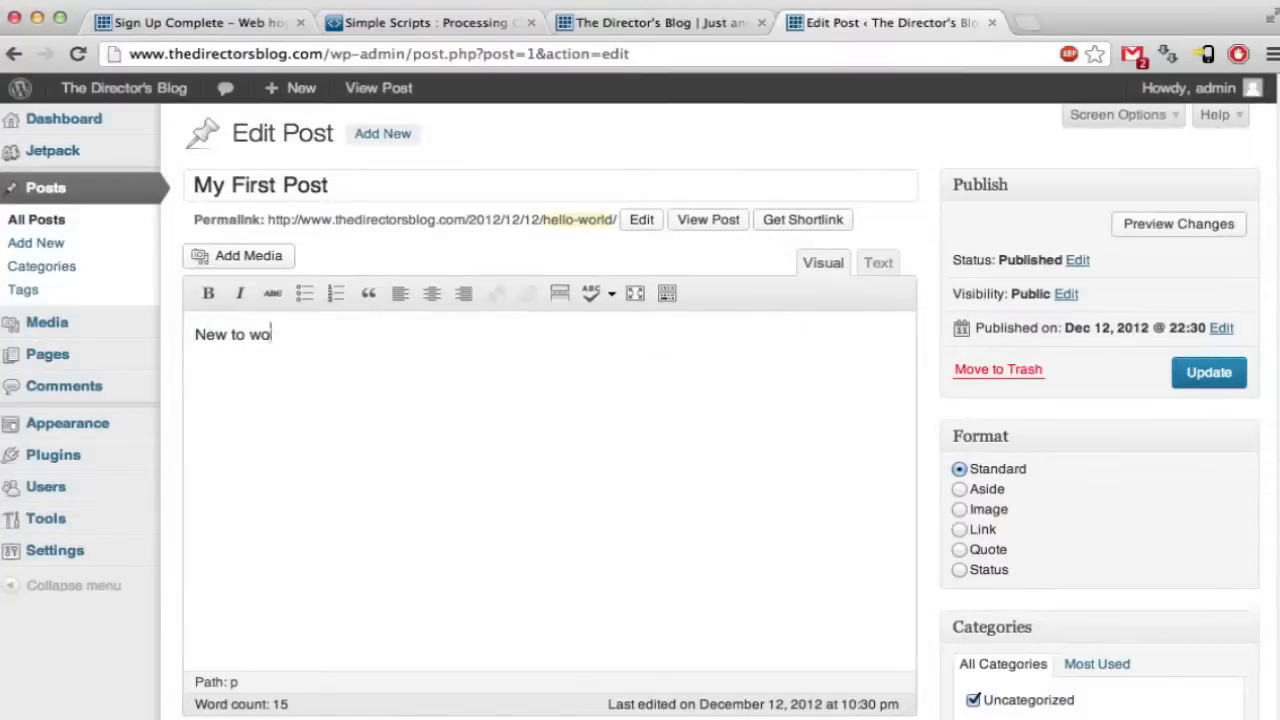
{"action": "type", "text": "rdpr"}
{"action": "key", "text": "BackSpace"}
{"action": "key", "text": "BackSpace"}
{"action": "type", "text": "Press "}
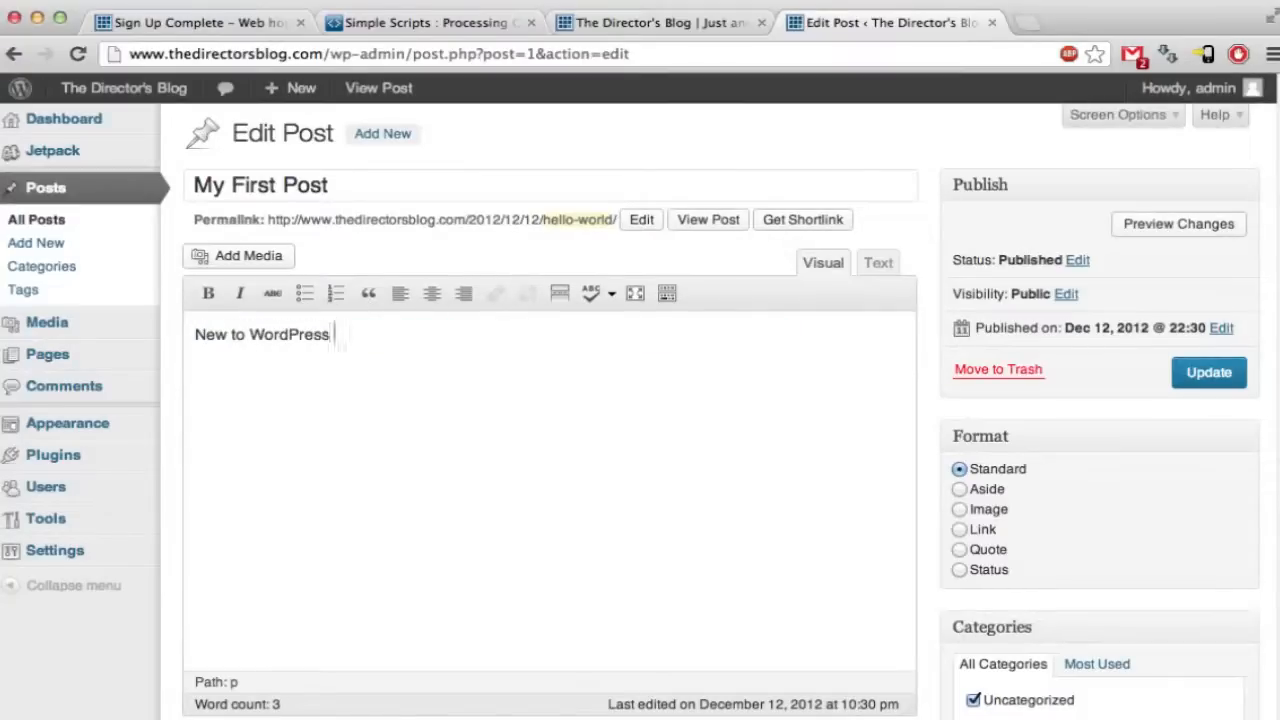
{"action": "type", "text": "and love it!"}
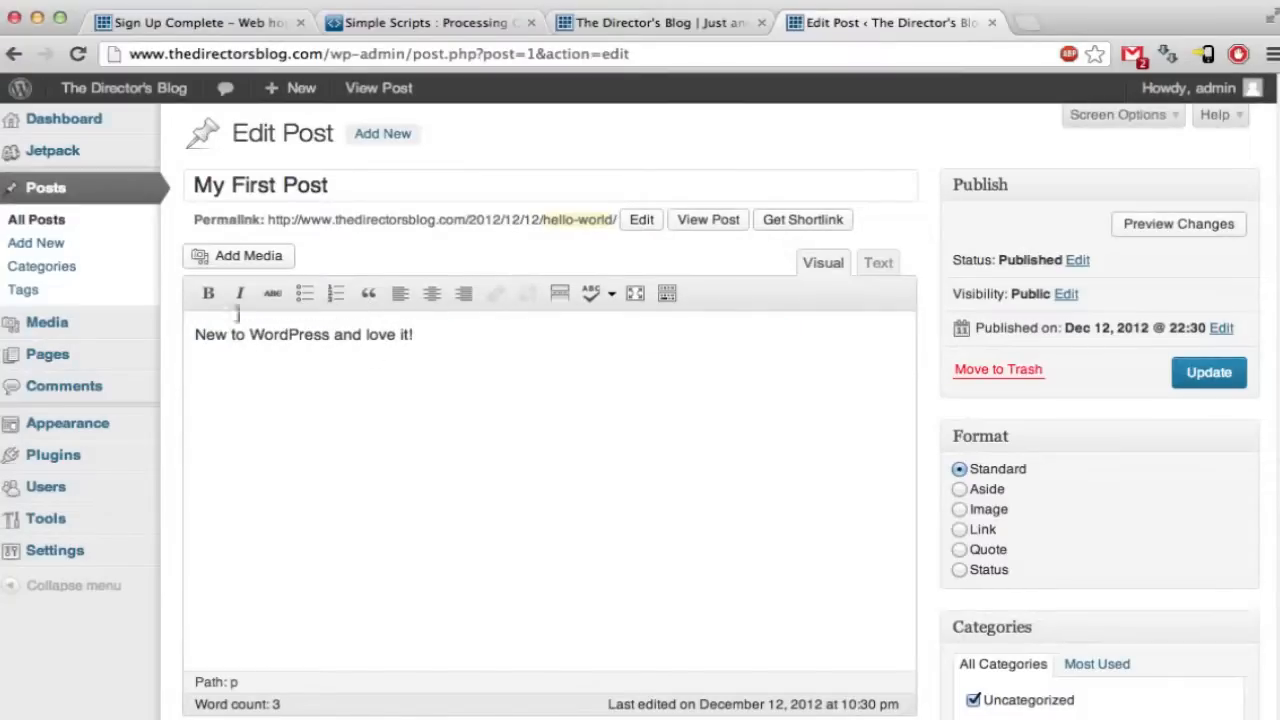
{"action": "left_click", "coordinate": [1220, 373]}
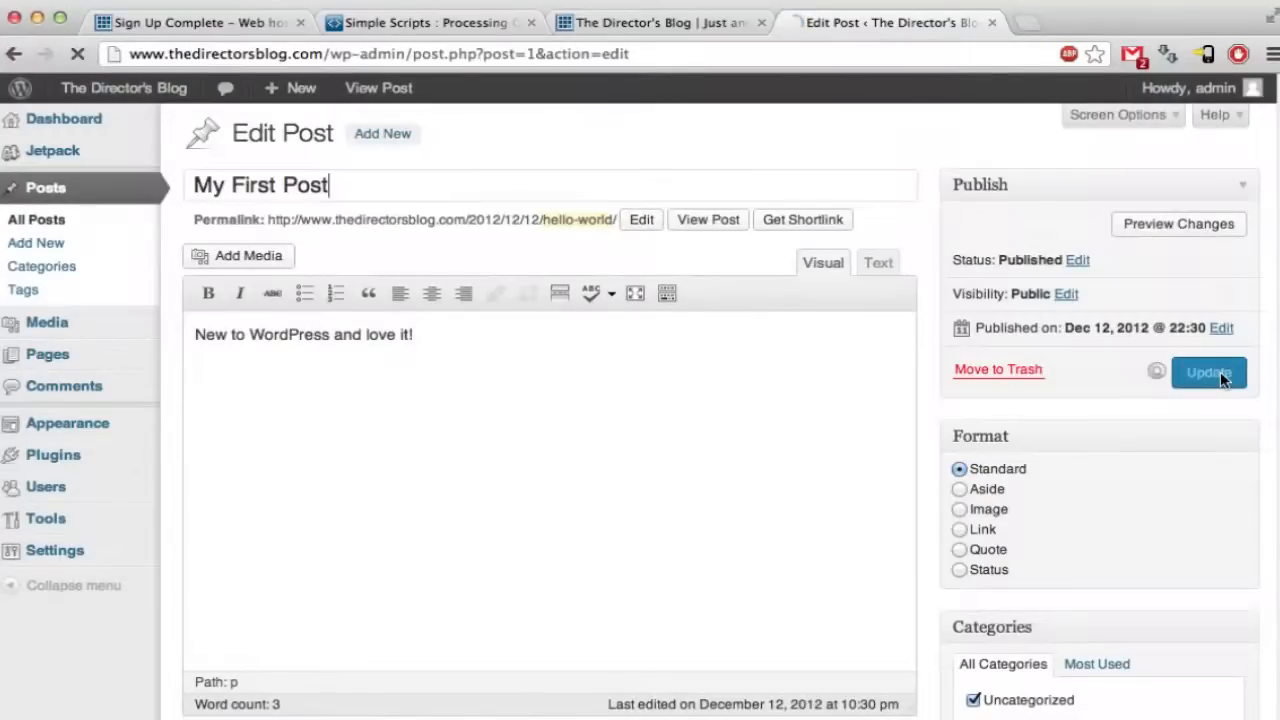
- View the live blog showing My First Post and close the stale front-page tab
{"action": "left_click", "coordinate": [705, 31]}
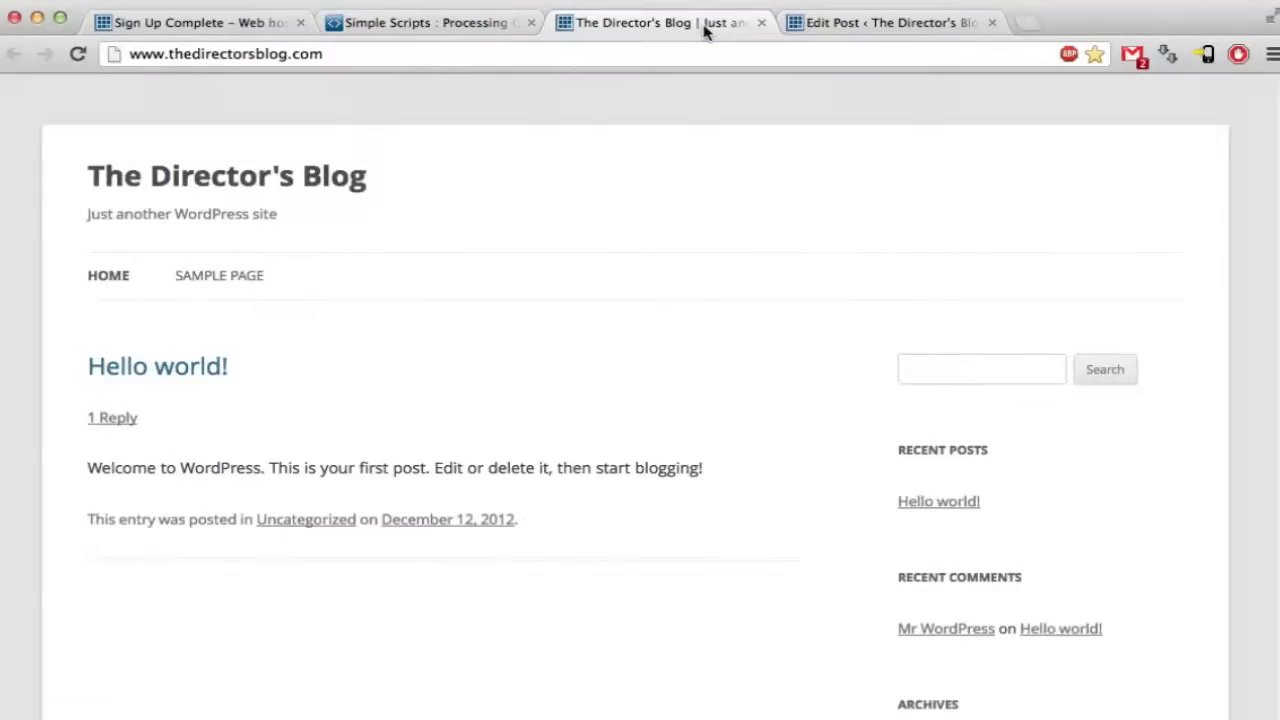
{"action": "left_click", "coordinate": [880, 28]}
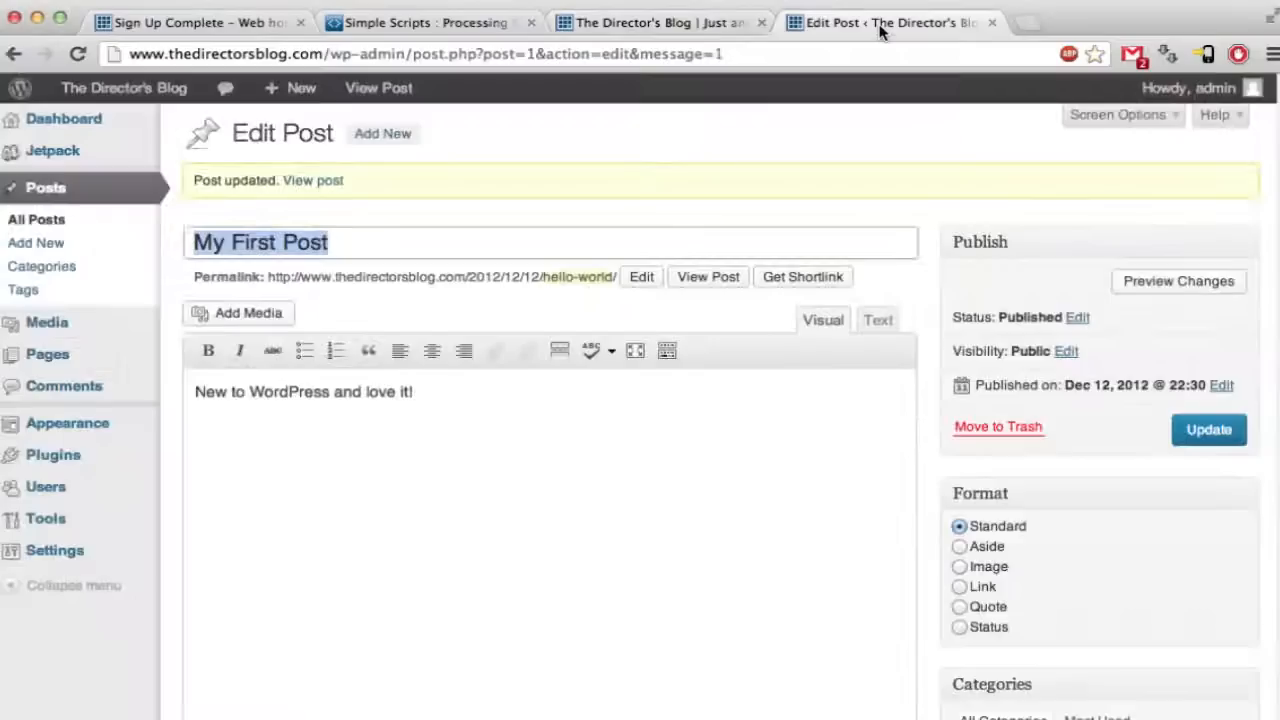
{"action": "left_click", "coordinate": [148, 90]}
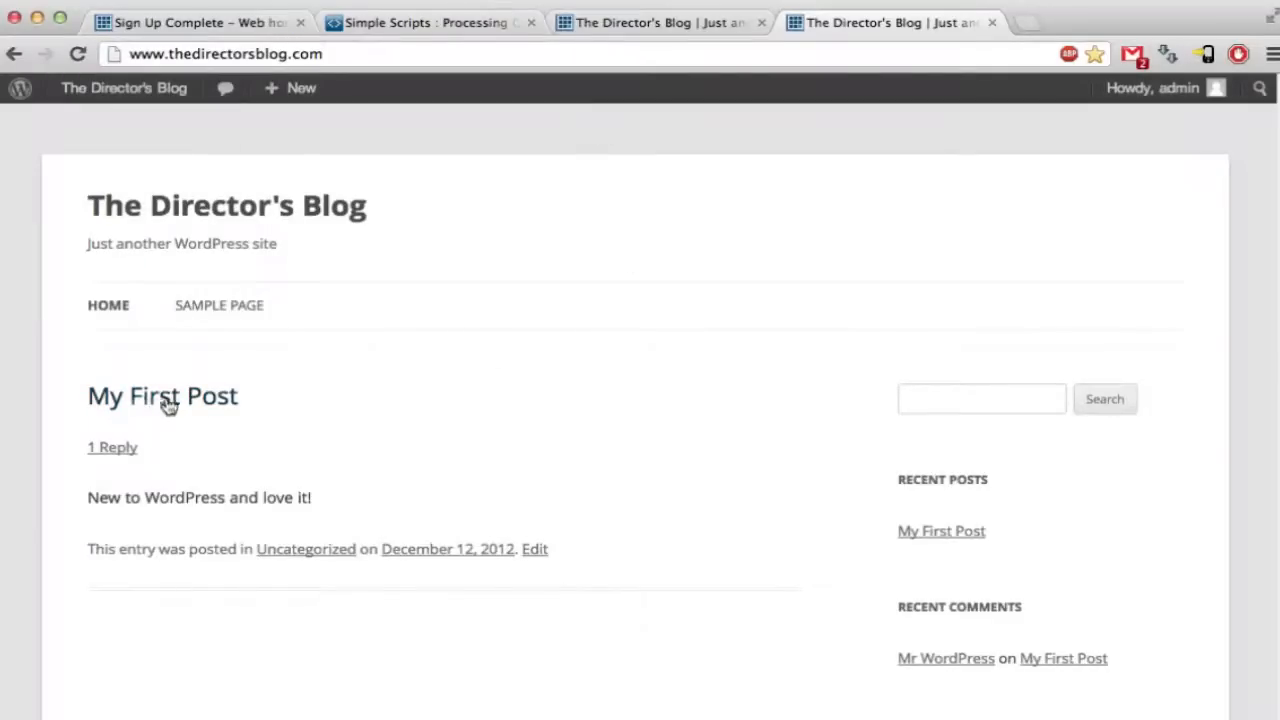
{"action": "left_click", "coordinate": [655, 30]}
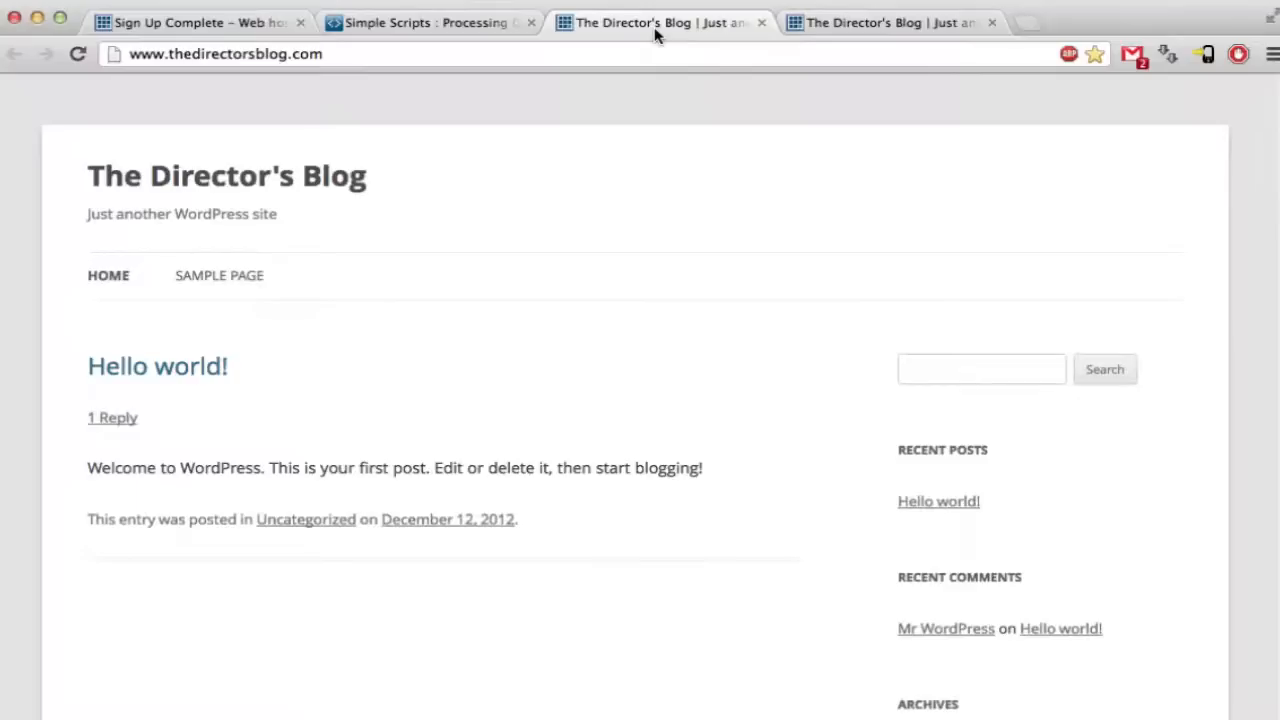
{"action": "left_click", "coordinate": [763, 22]}
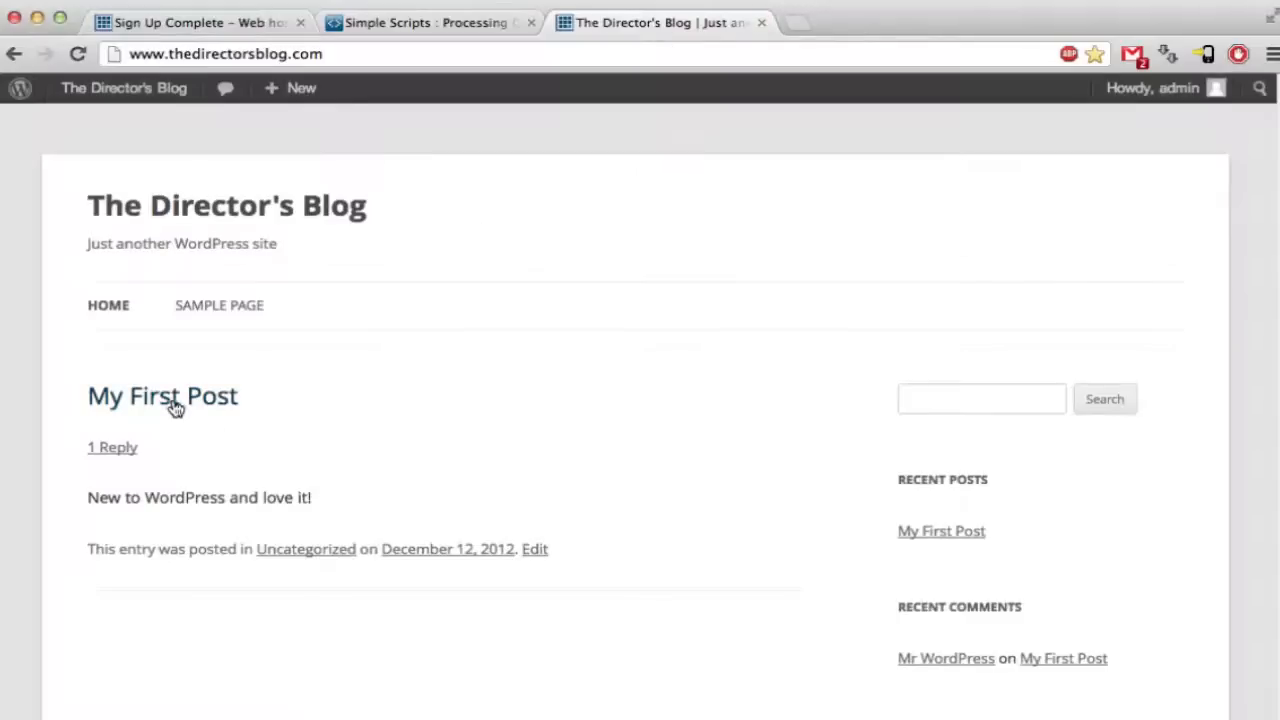